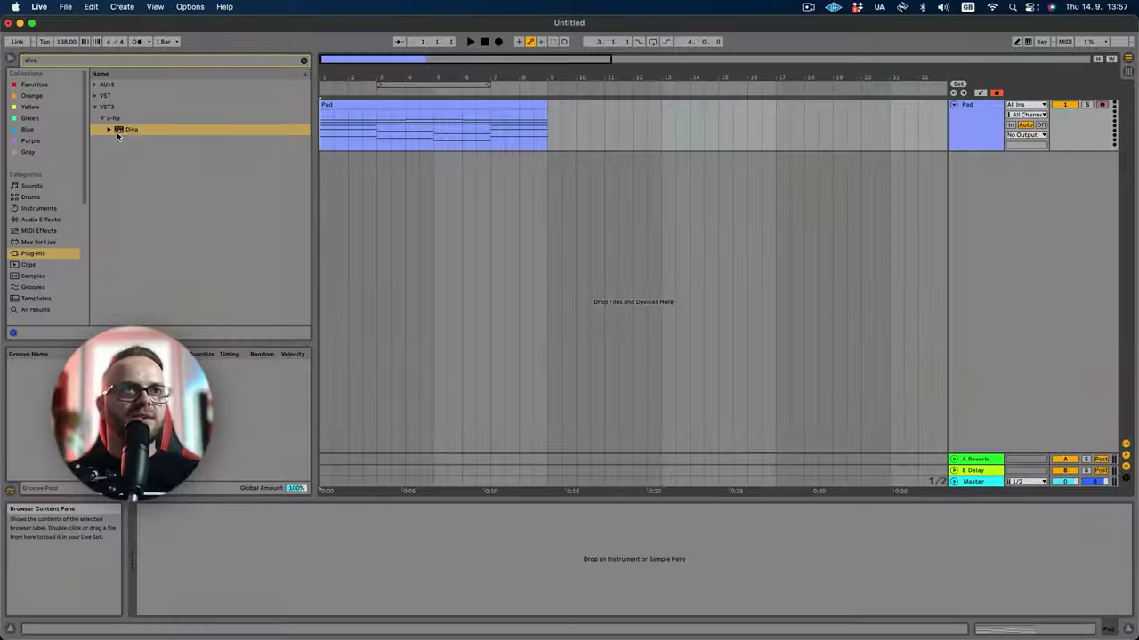
- Load Diva onto the Pad track and set its Triple VCO oscillator type to Digital
left_click_drag(126, 135, 349, 135)
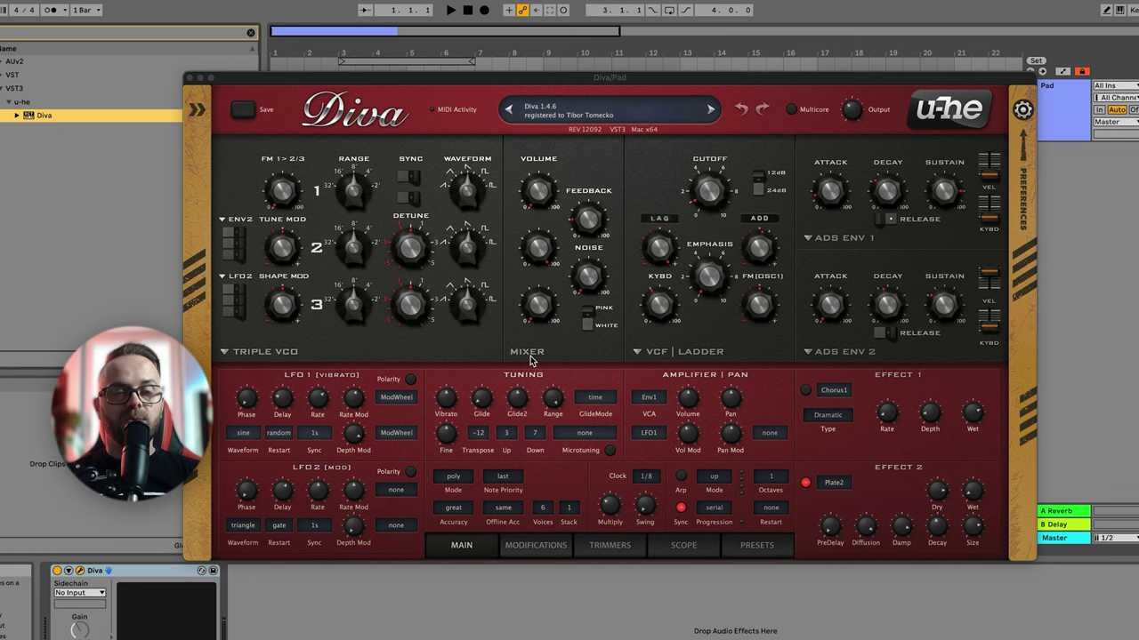
left_click(262, 353)
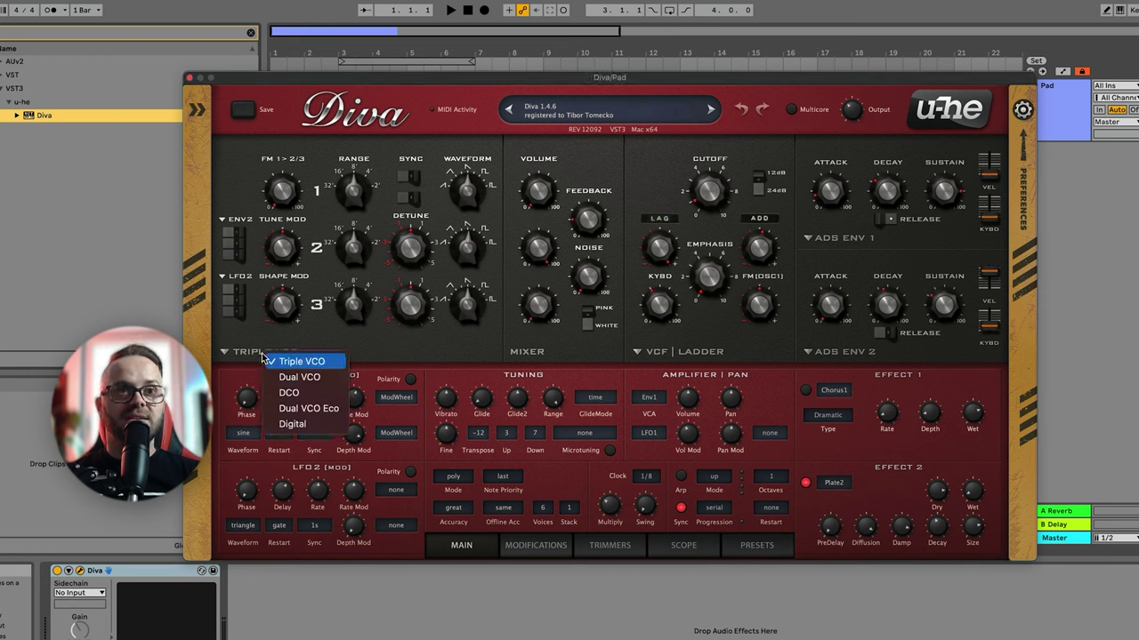
left_click(296, 427)
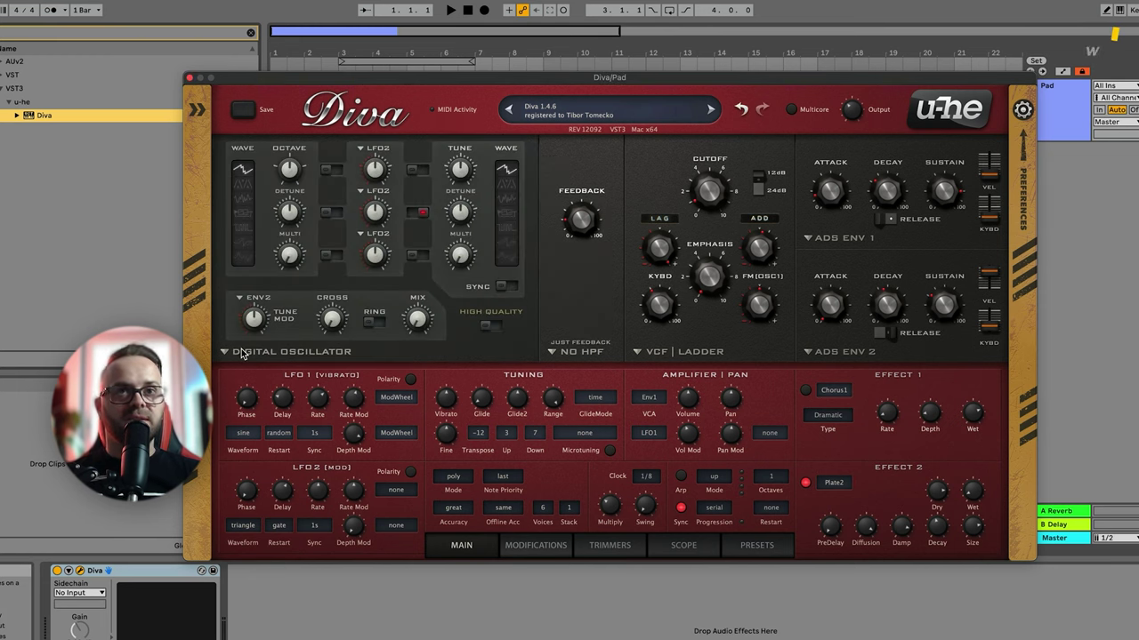
mouse_move(239, 171)
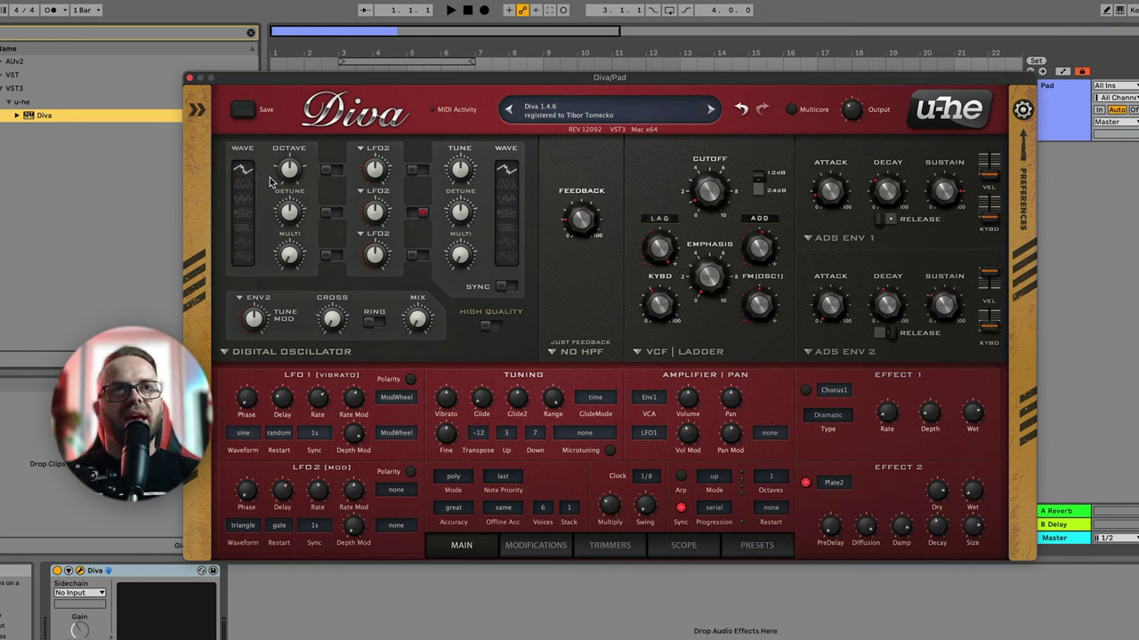
mouse_move(298, 262)
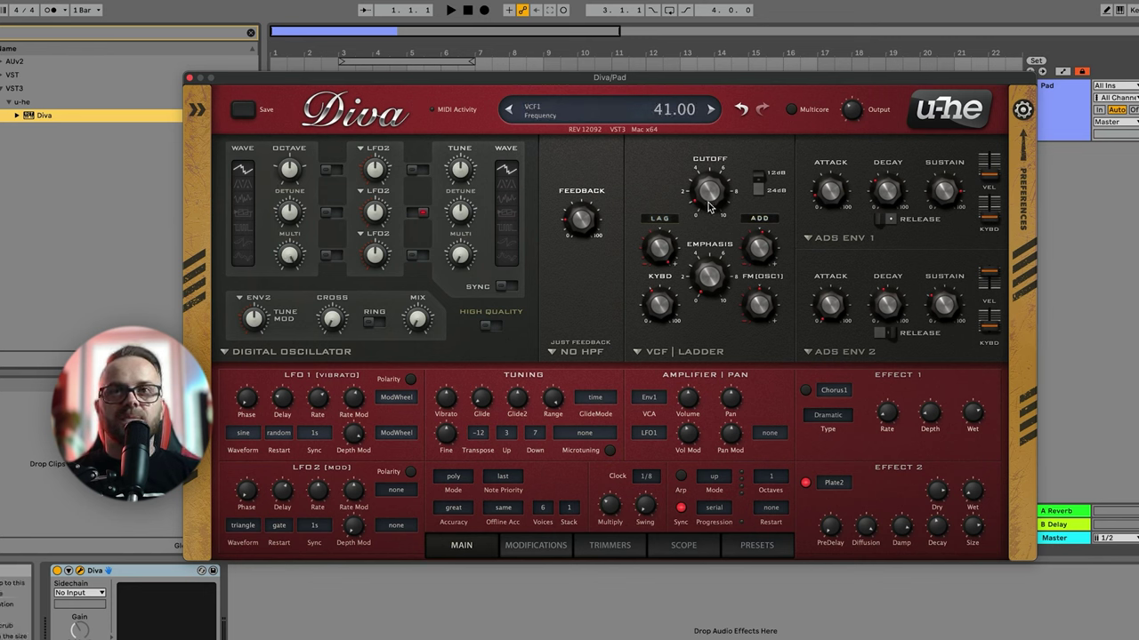
mouse_move(694, 289)
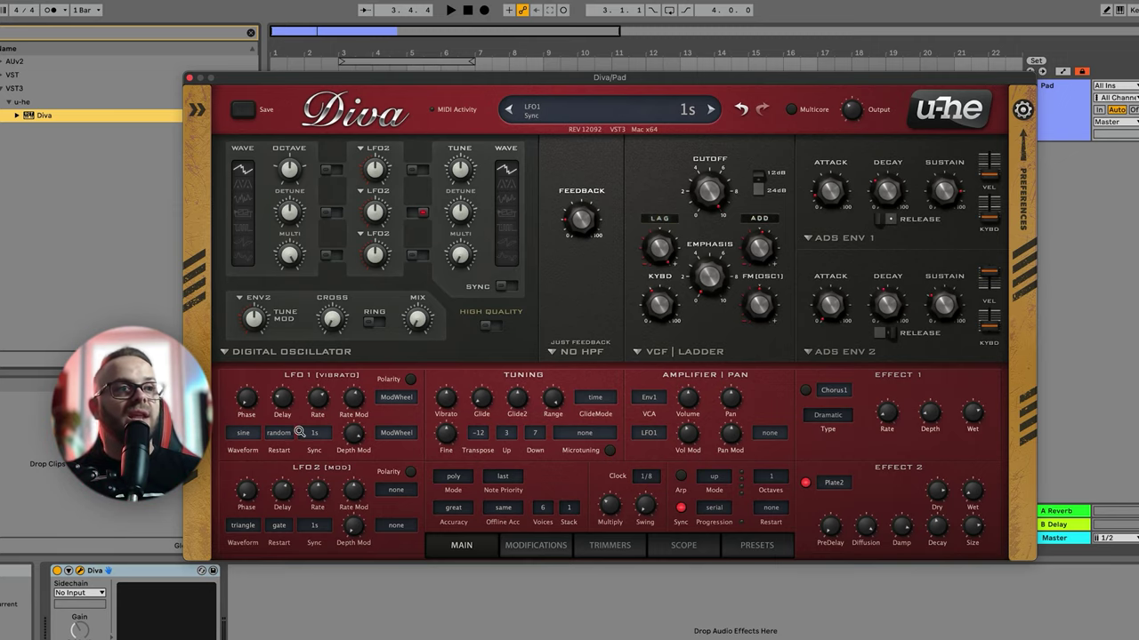
- Enable High Quality and add an HPF pre high-pass filter with raised frequency
left_click(488, 325)
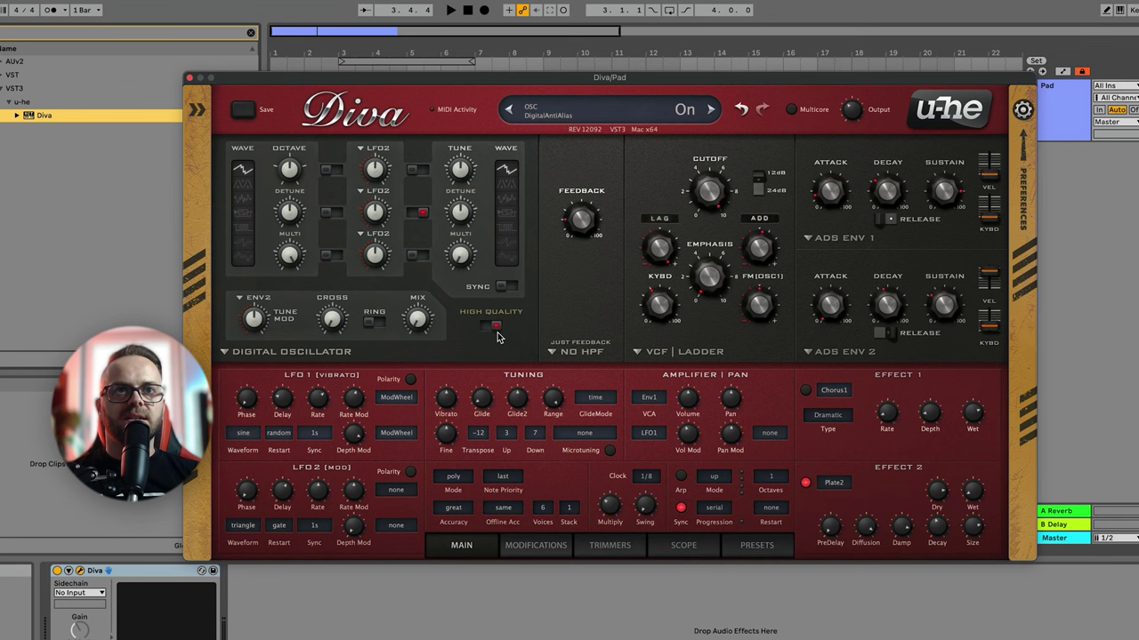
left_click(572, 352)
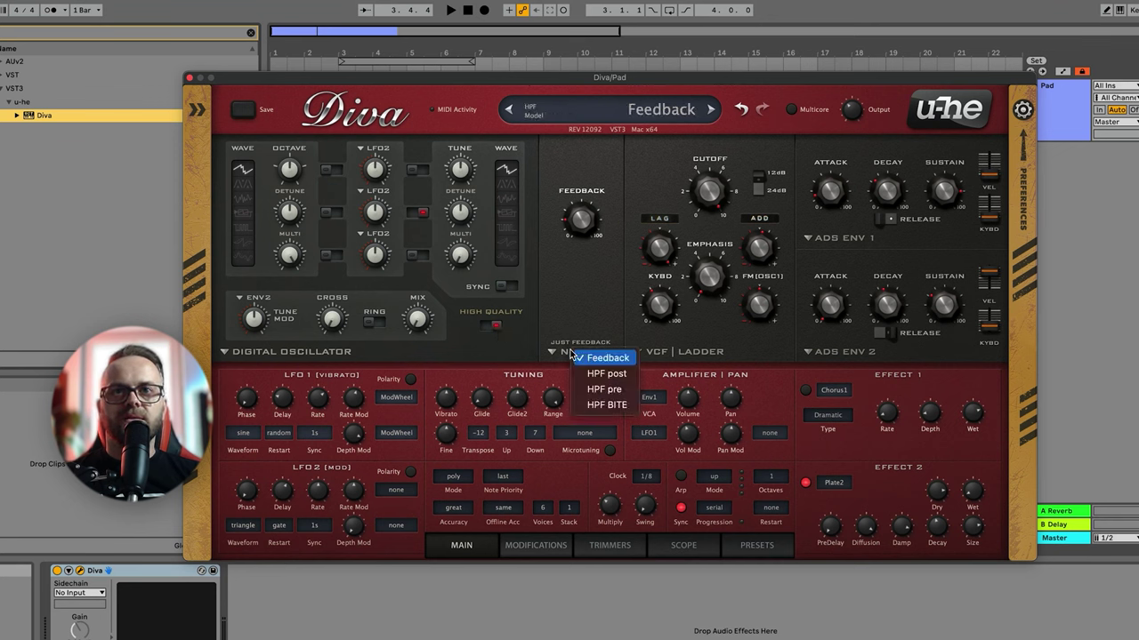
left_click(606, 394)
left_click_drag(582, 258, 585, 241)
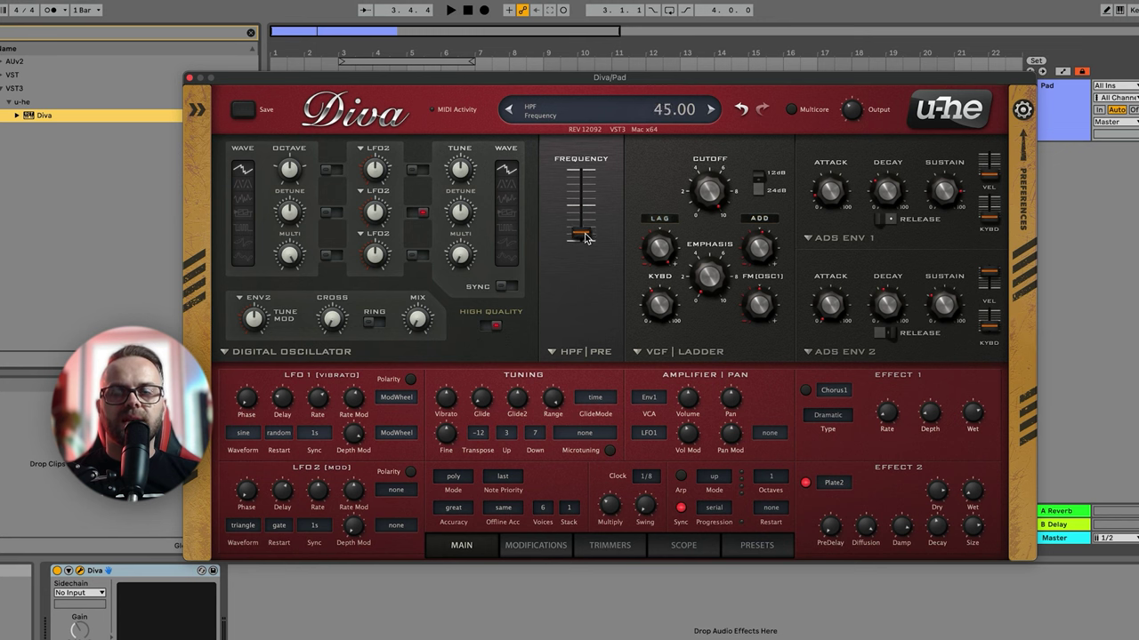
- Switch the main VCF to Cascade and lower its cutoff to about 50
left_click(669, 354)
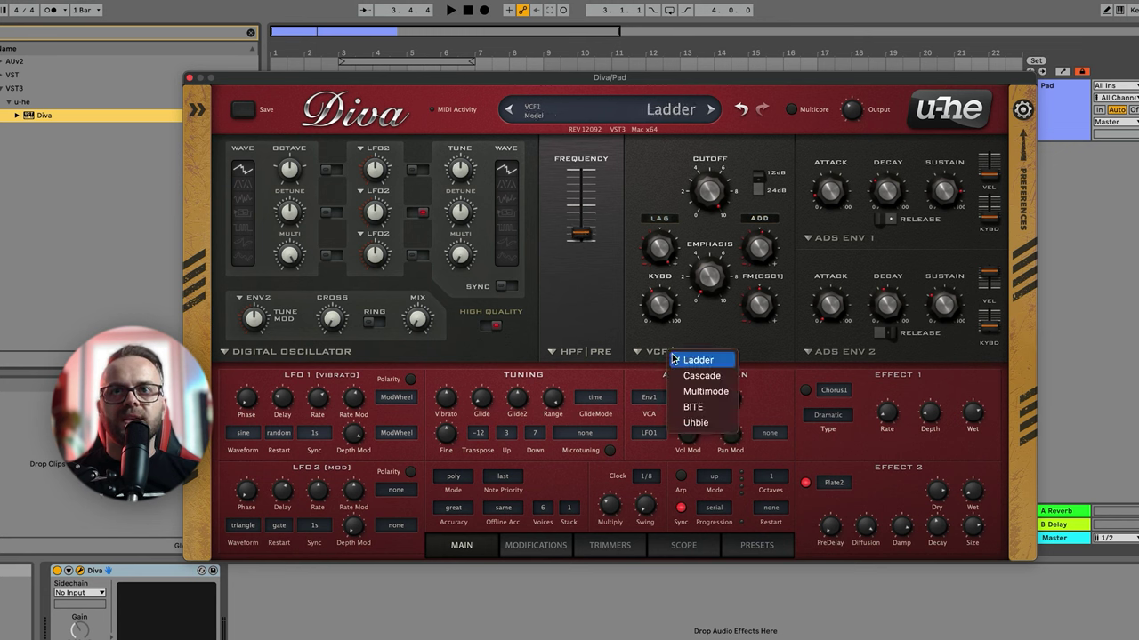
left_click(702, 376)
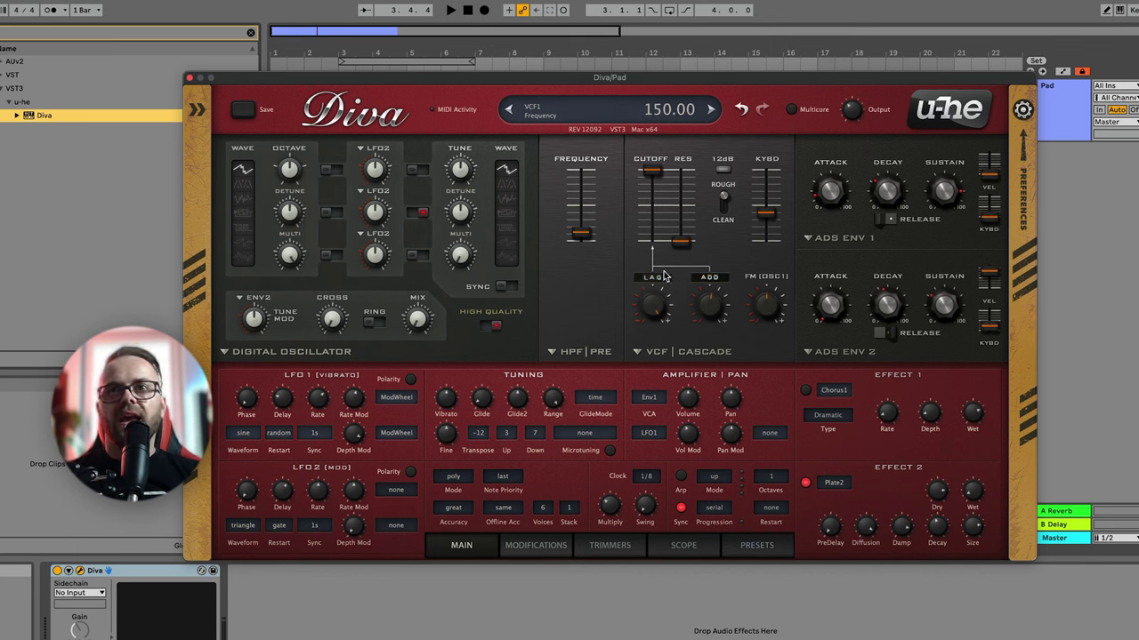
left_click_drag(649, 175, 684, 235)
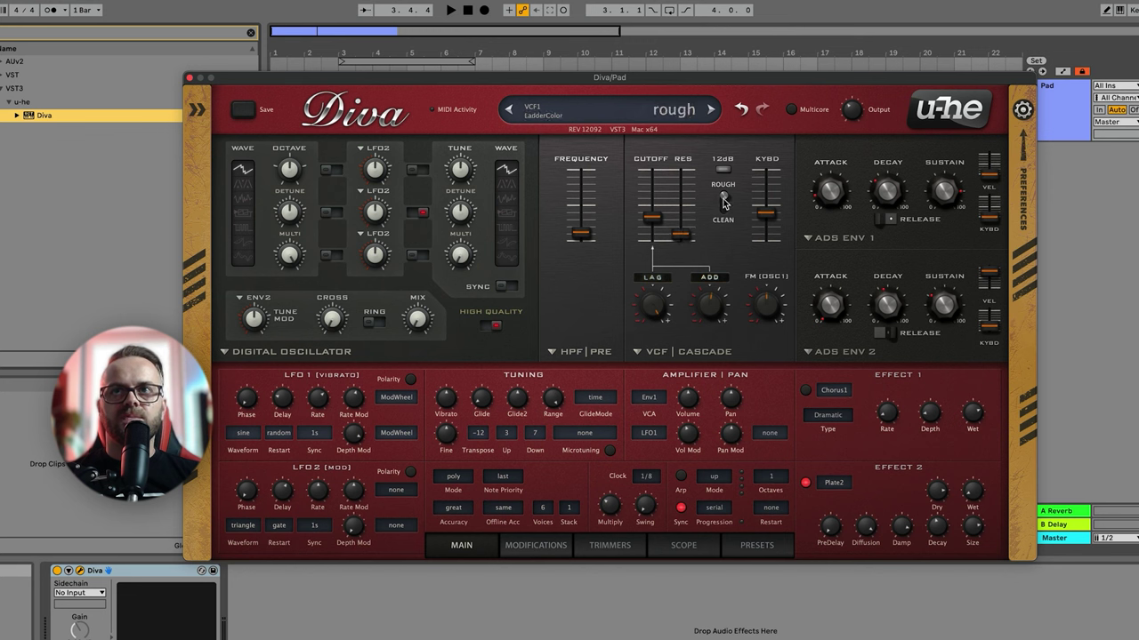
- Set the model of both ADS ENV 1 and ADS ENV 2 to digital
left_click(840, 247)
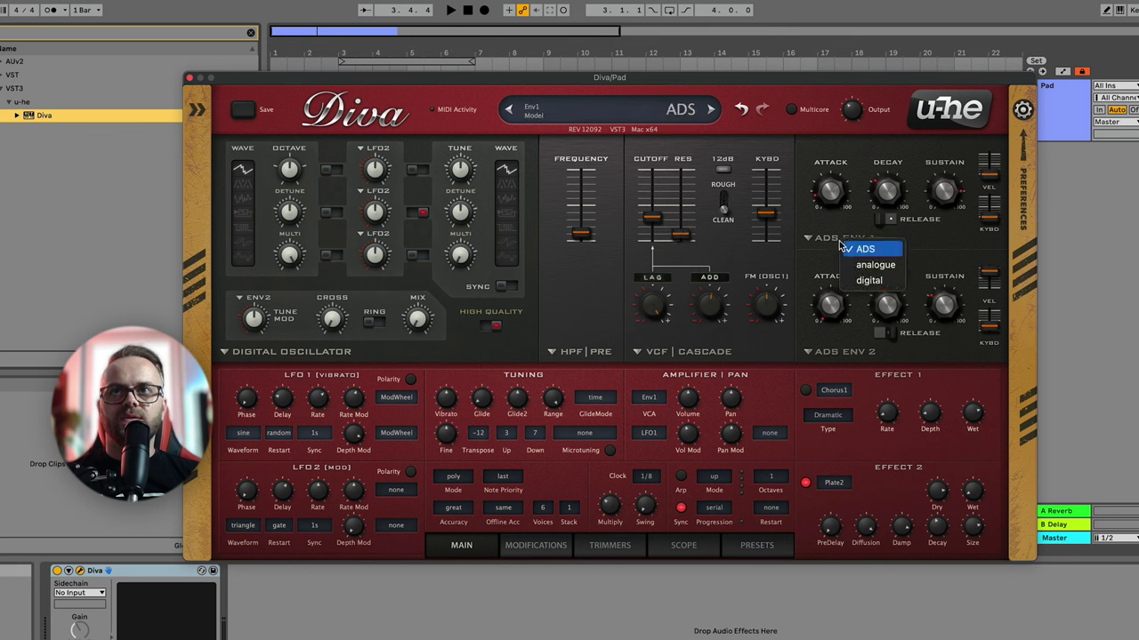
left_click(867, 279)
left_click(840, 351)
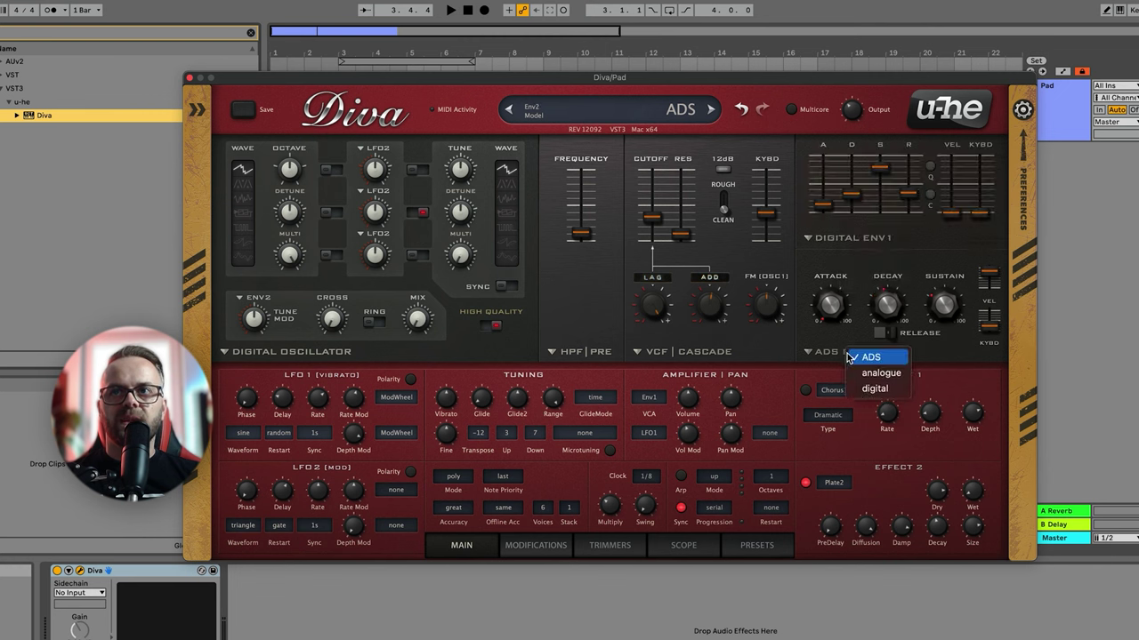
left_click(867, 385)
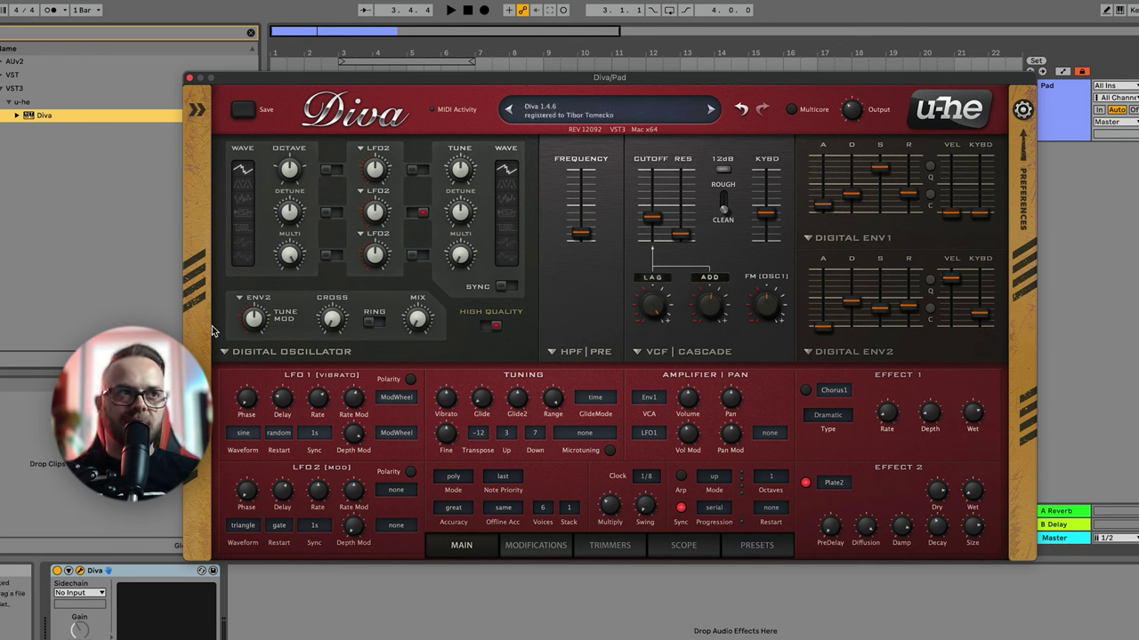
- Set envelope 1's attack to 27 and sustain to 100, and adjust its release
left_click_drag(823, 204, 858, 207)
left_click_drag(879, 167, 881, 157)
left_click_drag(907, 192, 910, 191)
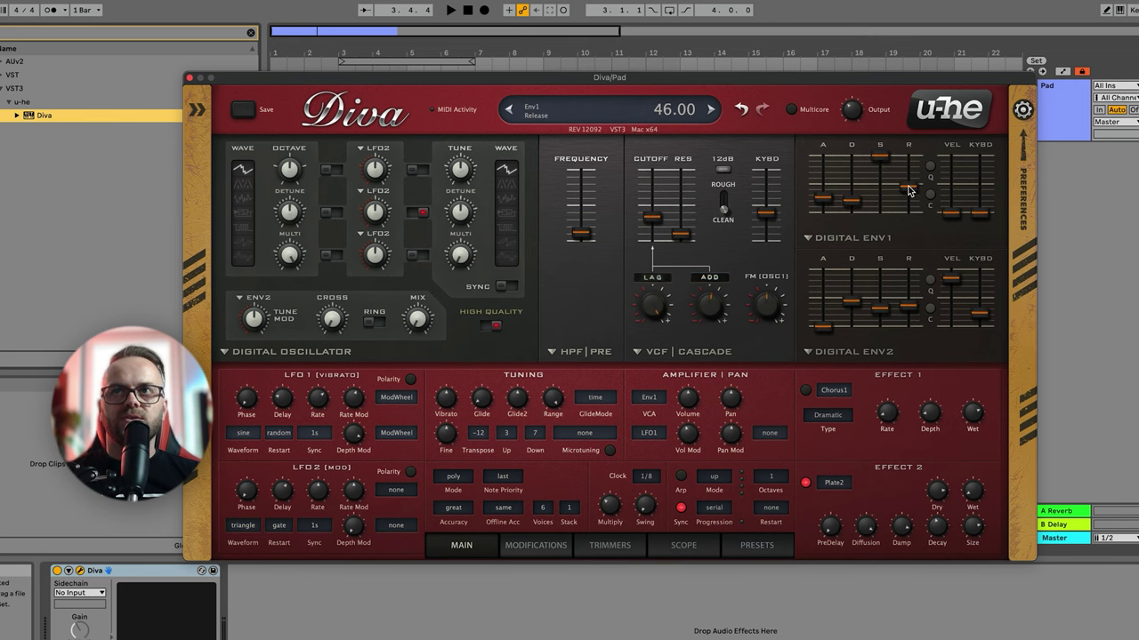
left_click(825, 201)
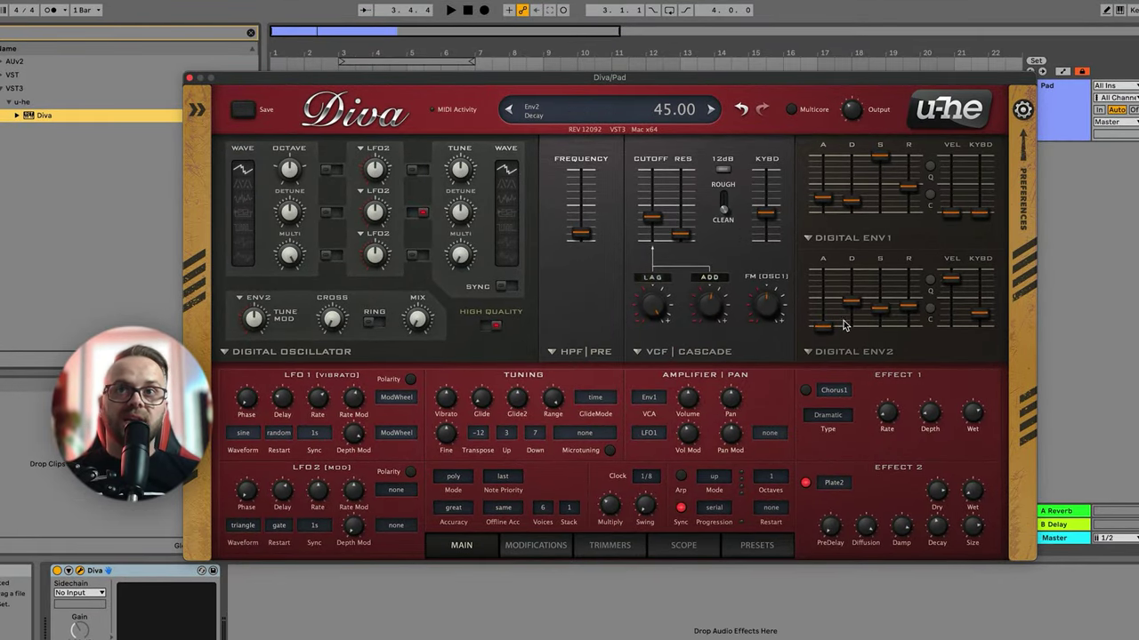
- Route envelope 2 to the filter cutoff and lengthen its attack and decay
left_click(654, 279)
left_click(679, 76)
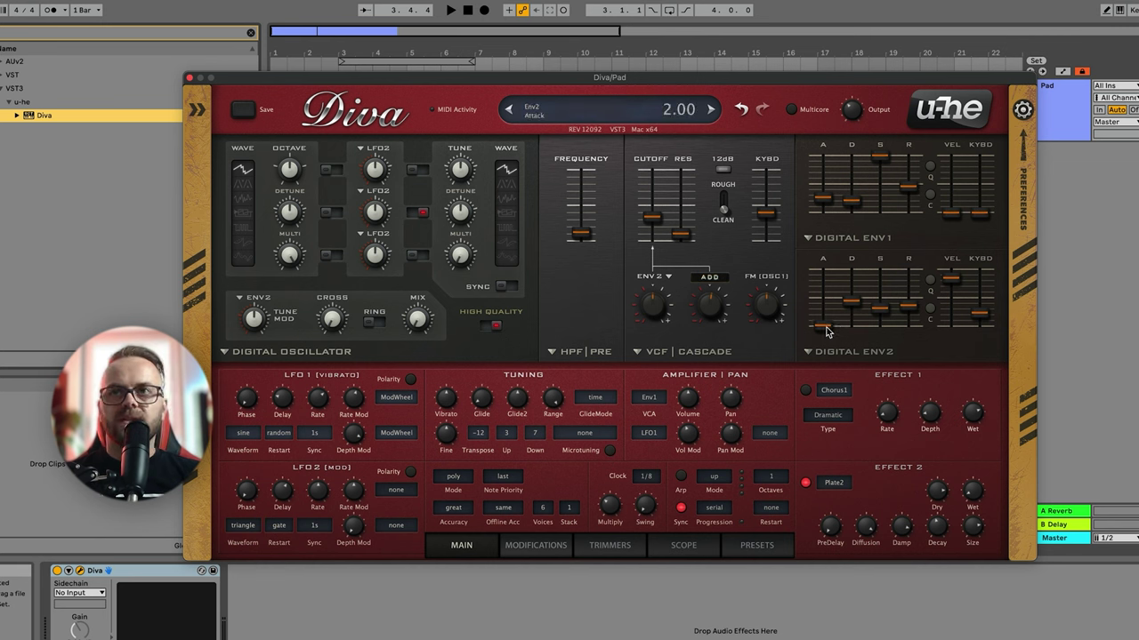
left_click_drag(827, 327, 907, 281)
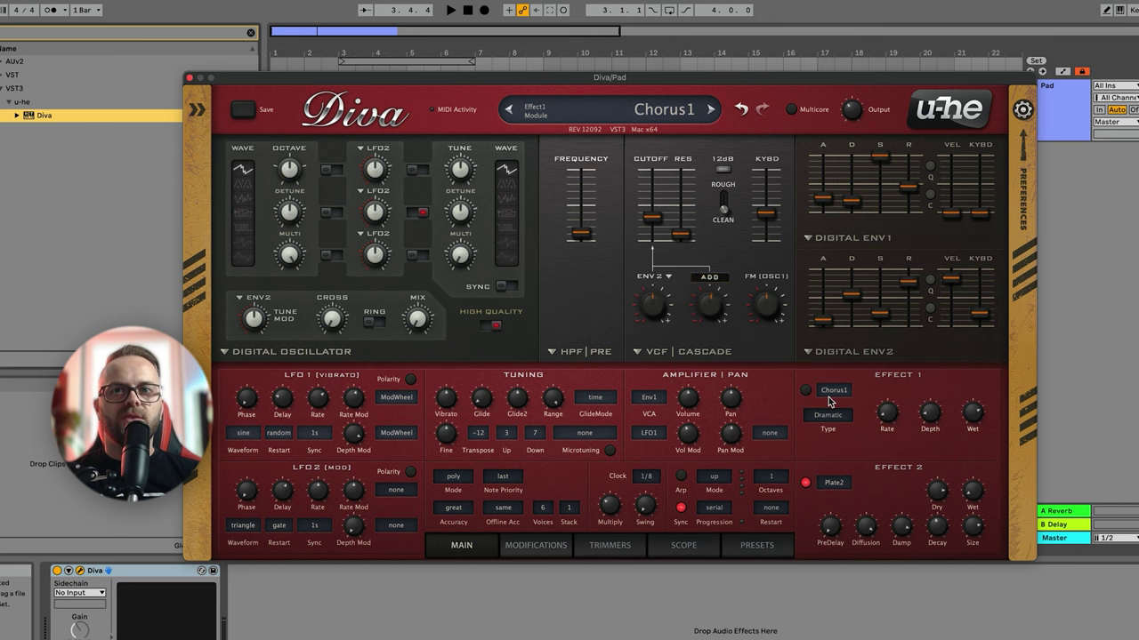
- Switch the VCF to Multimode and set its cutoff to about 69
left_click(678, 351)
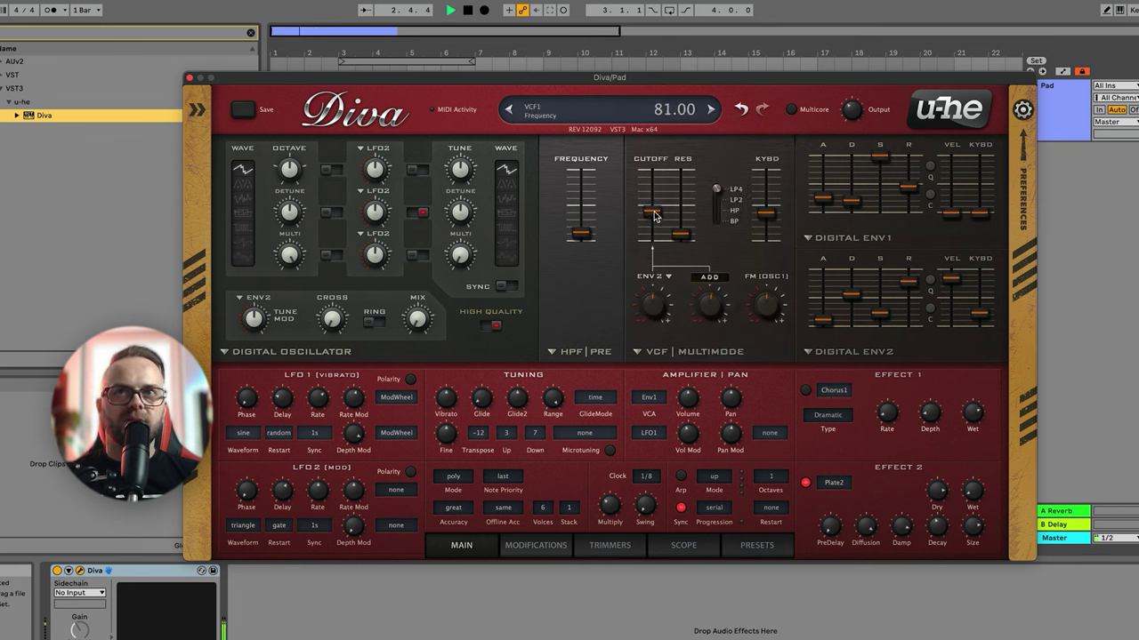
left_click_drag(654, 206, 655, 169)
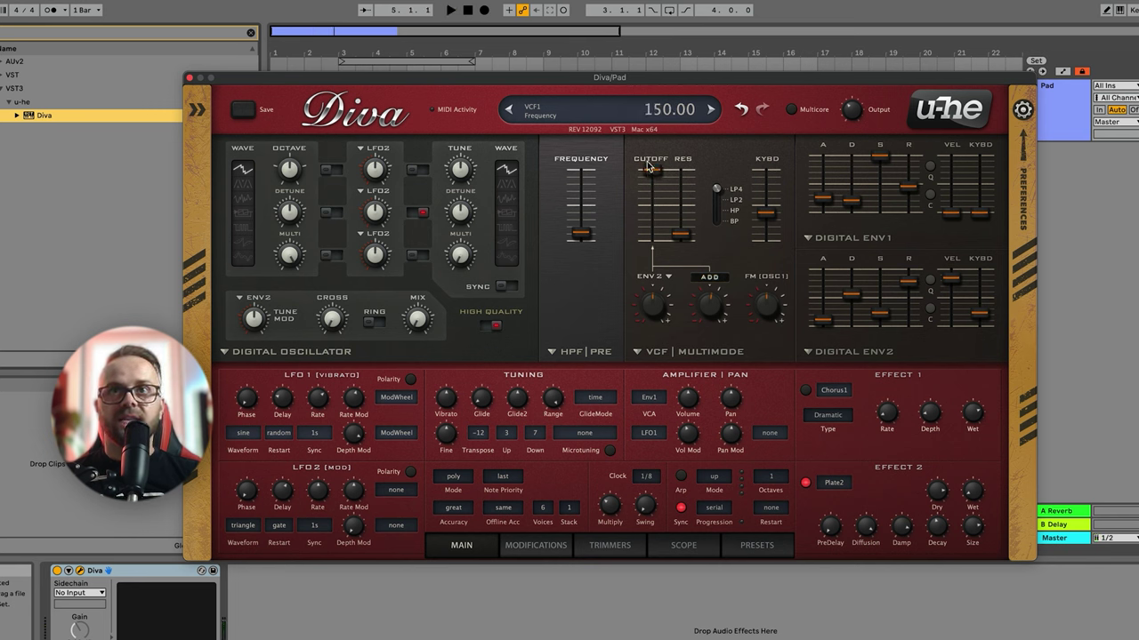
left_click_drag(650, 196, 652, 244)
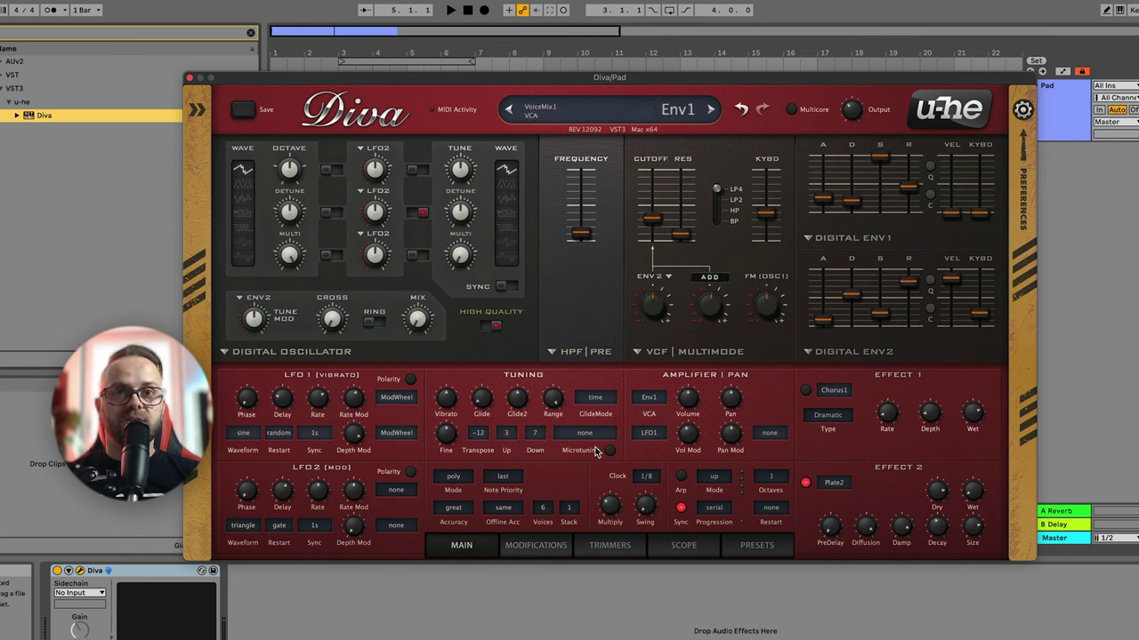
- Raise the voice count to 12 and switch on the first effect slot
left_click(545, 509)
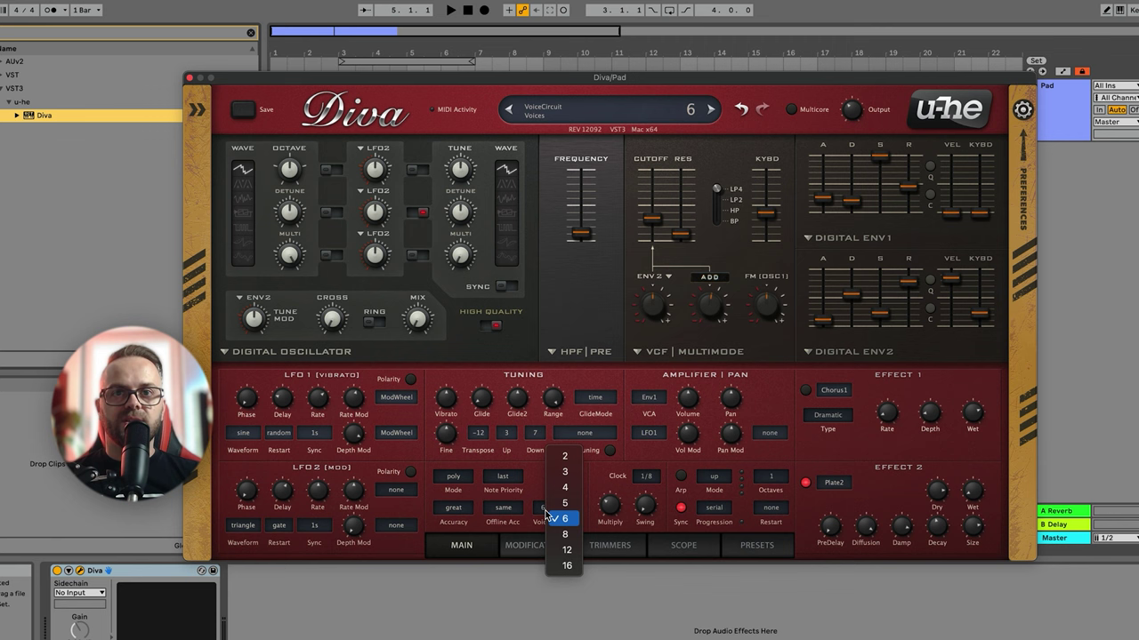
left_click(568, 550)
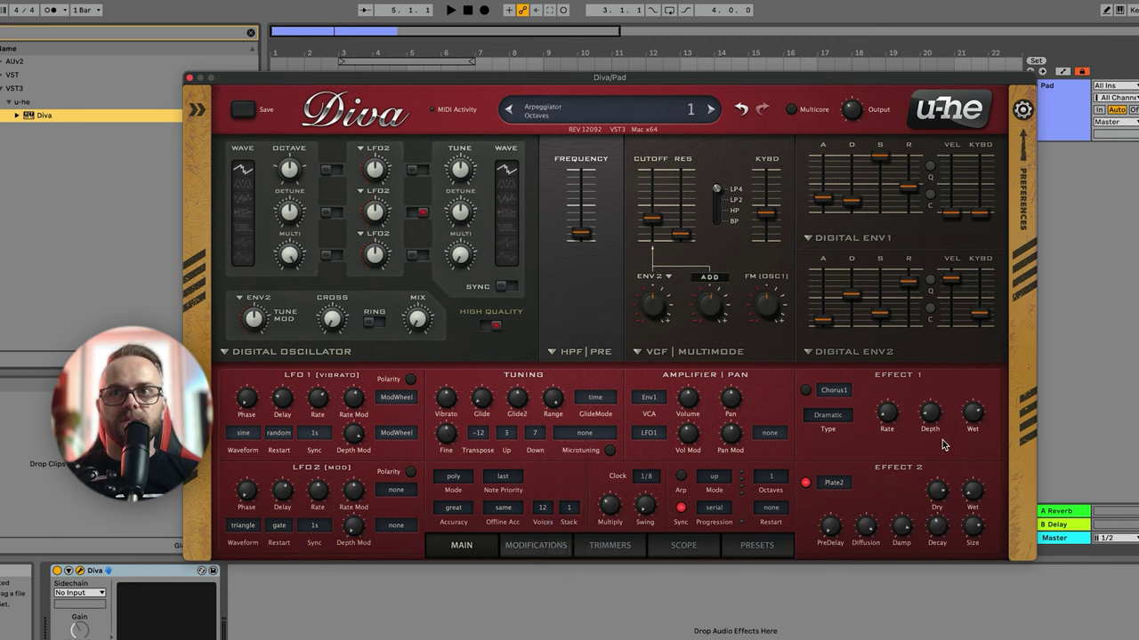
left_click(805, 390)
- Make Effect 1 a Plate1 reverb and lower Effect 2's Dry level to about 19
left_click(827, 394)
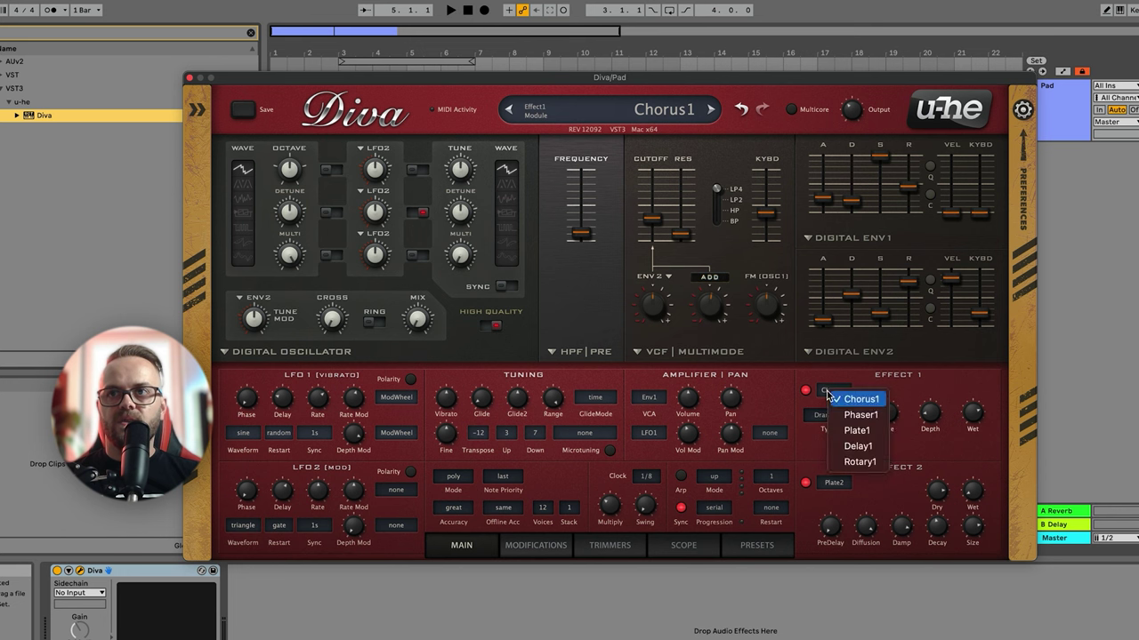
left_click(854, 432)
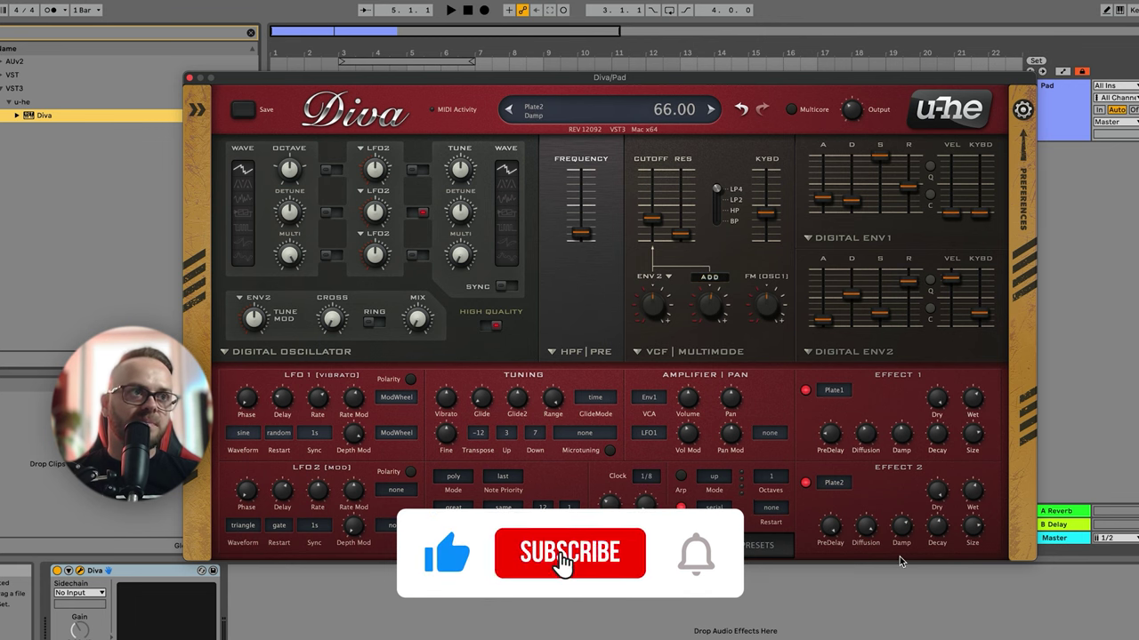
left_click_drag(941, 500, 836, 618)
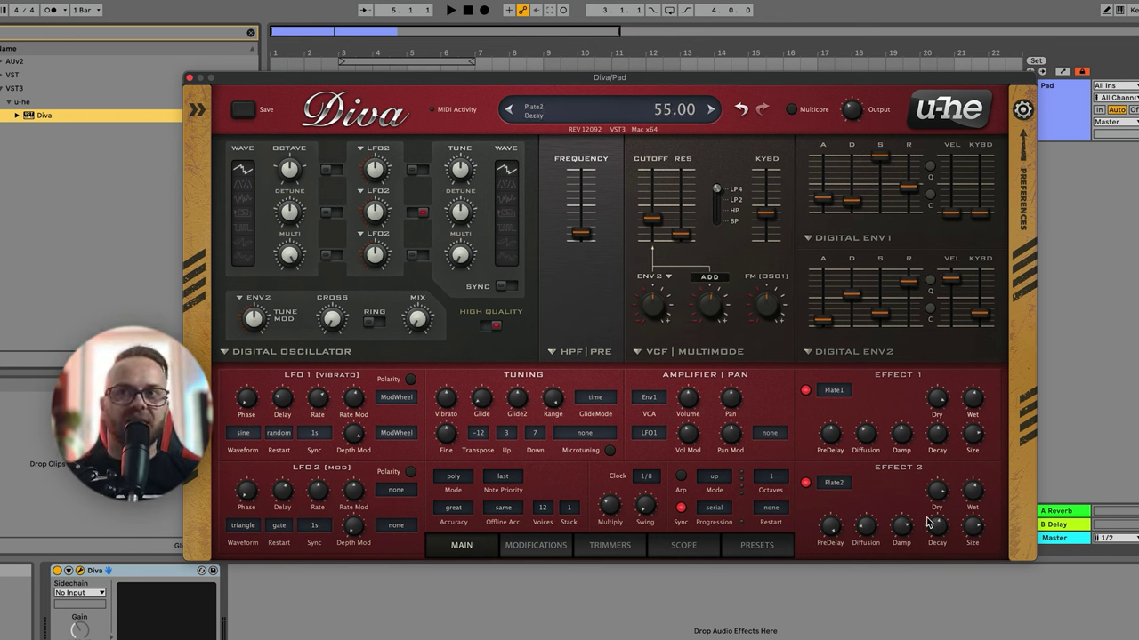
- Start playback and gradually raise the Multimode filter cutoff to about 150
key("space")
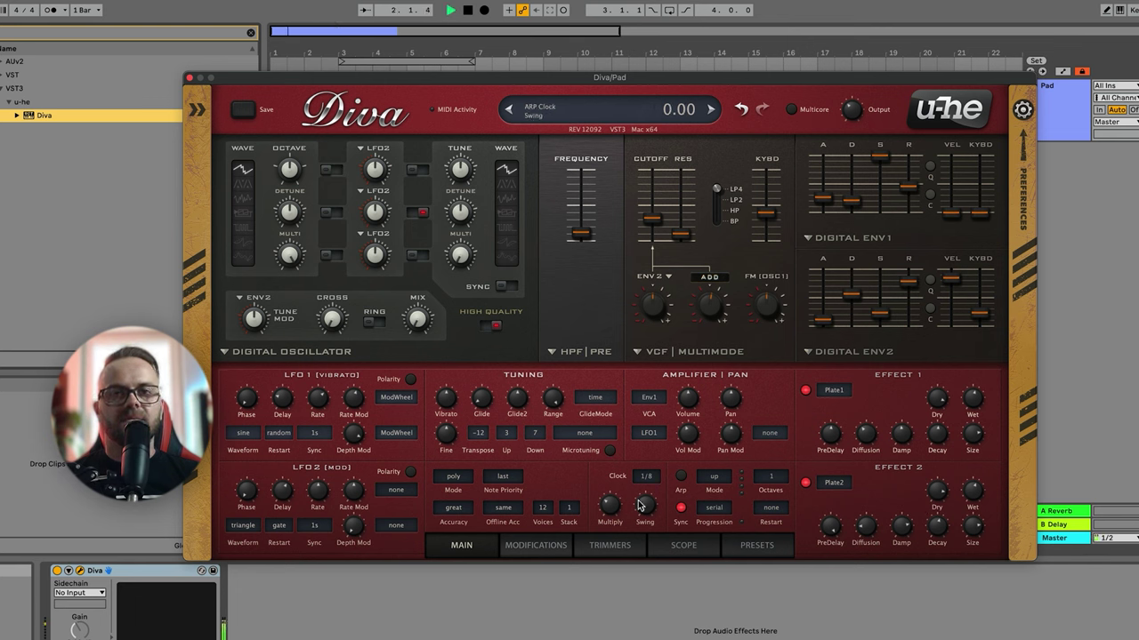
left_click_drag(656, 224, 657, 221)
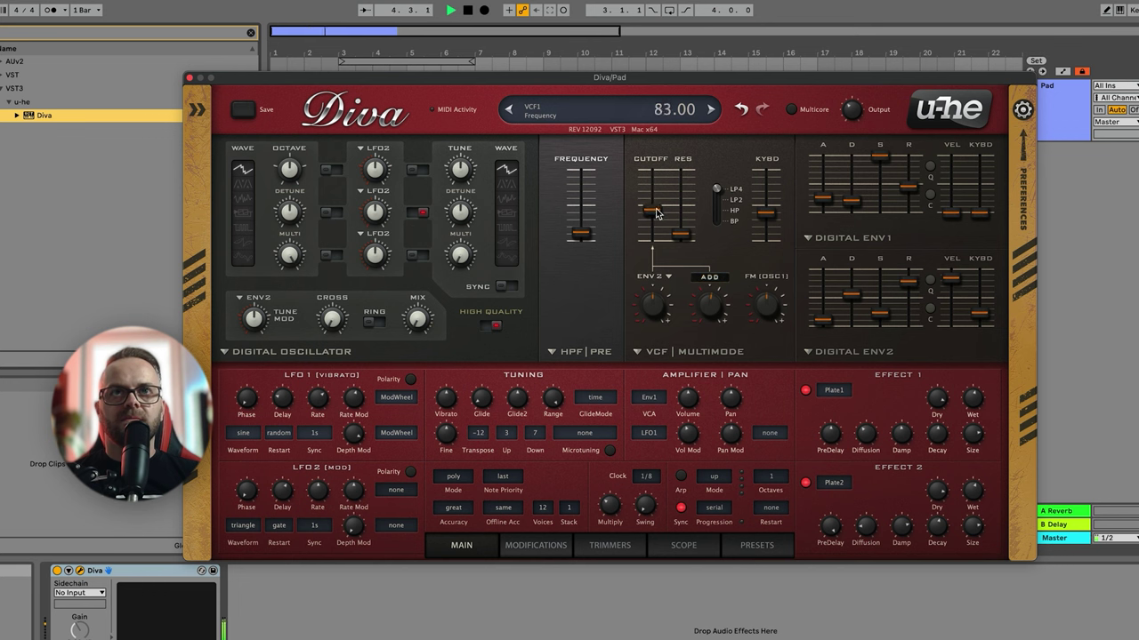
left_click_drag(657, 208, 655, 193)
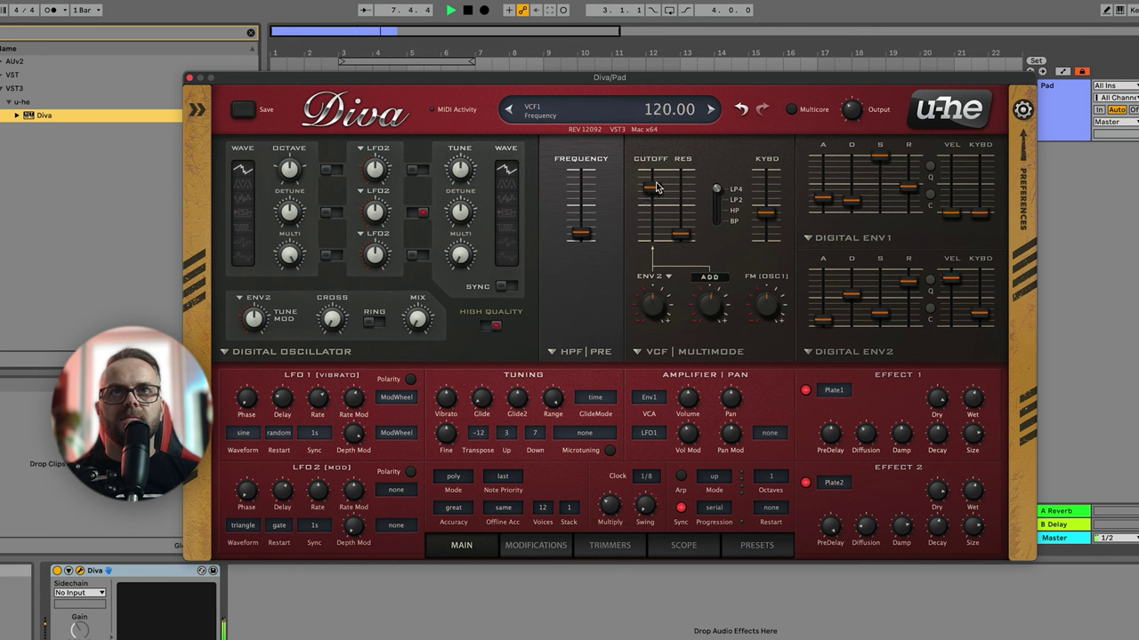
left_click_drag(656, 175, 656, 163)
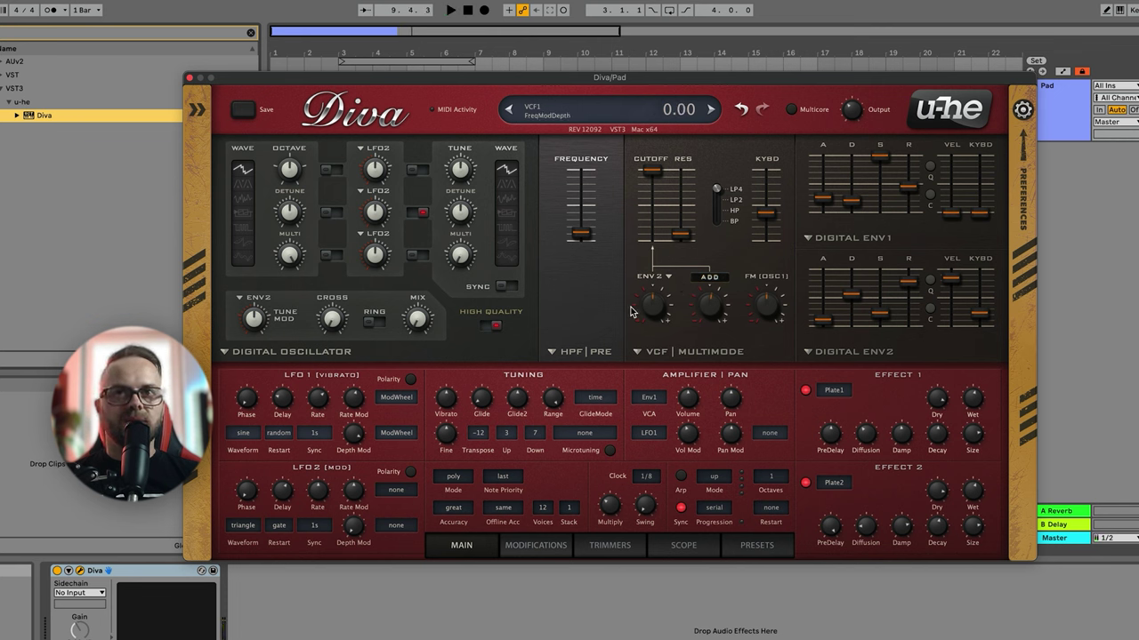
- Set envelope 2 filter modulation depth to 46, cutoff to 81 and resonance to 14
left_click_drag(642, 310, 642, 301)
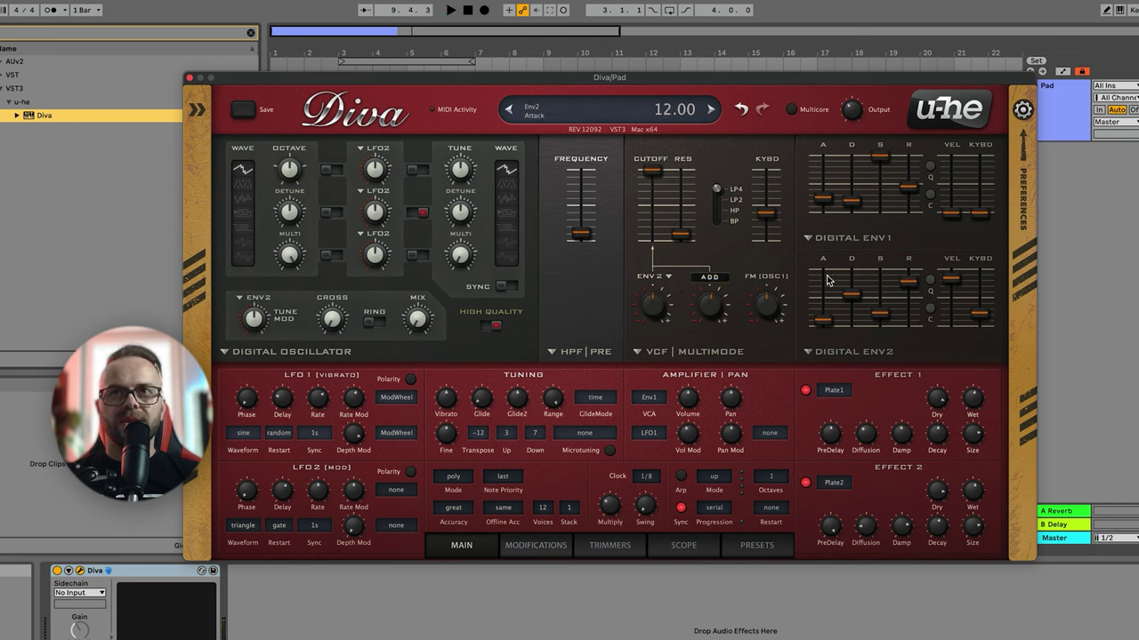
left_click_drag(661, 306, 660, 278)
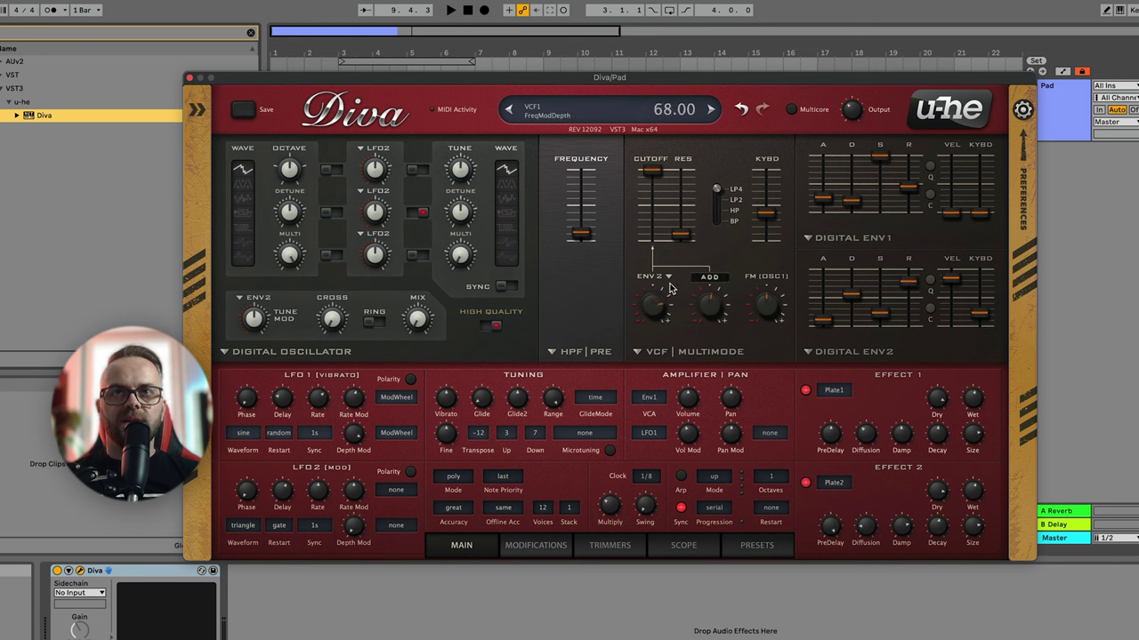
left_click_drag(651, 217, 652, 240)
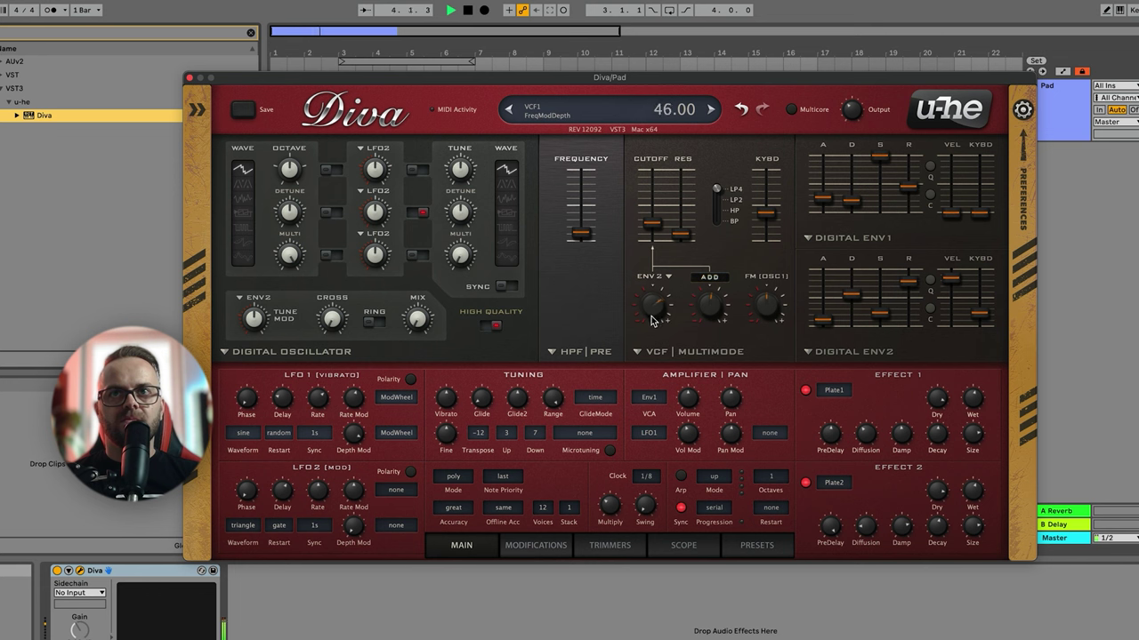
left_click_drag(684, 236, 656, 171)
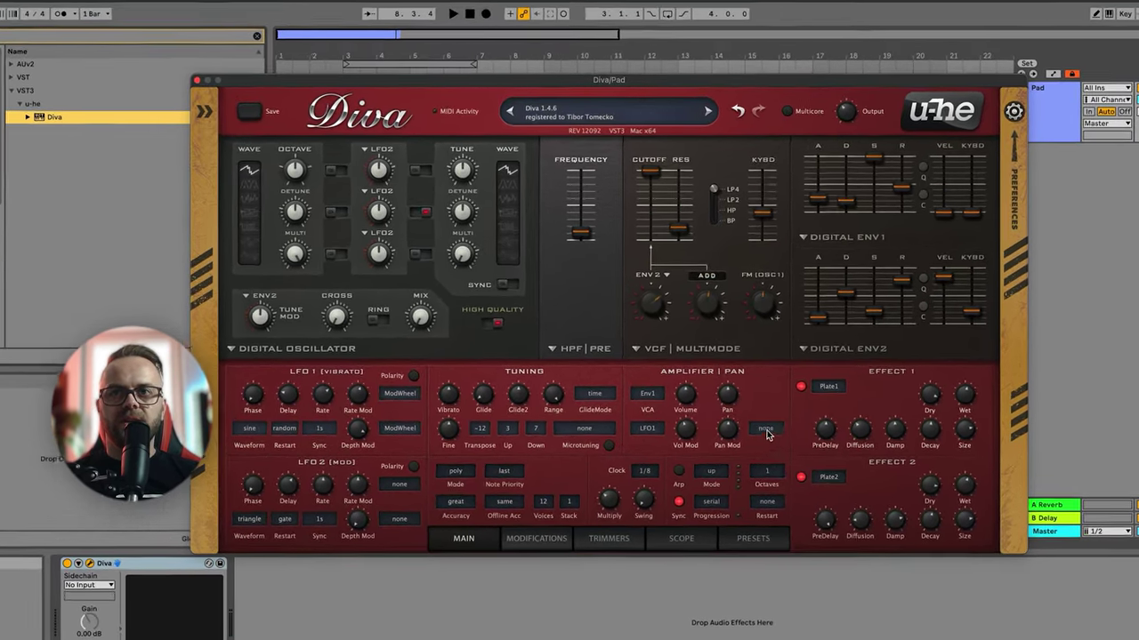
- Set the pan modulation source to StackIndex and raise the Pan Mod amount
left_click(767, 433)
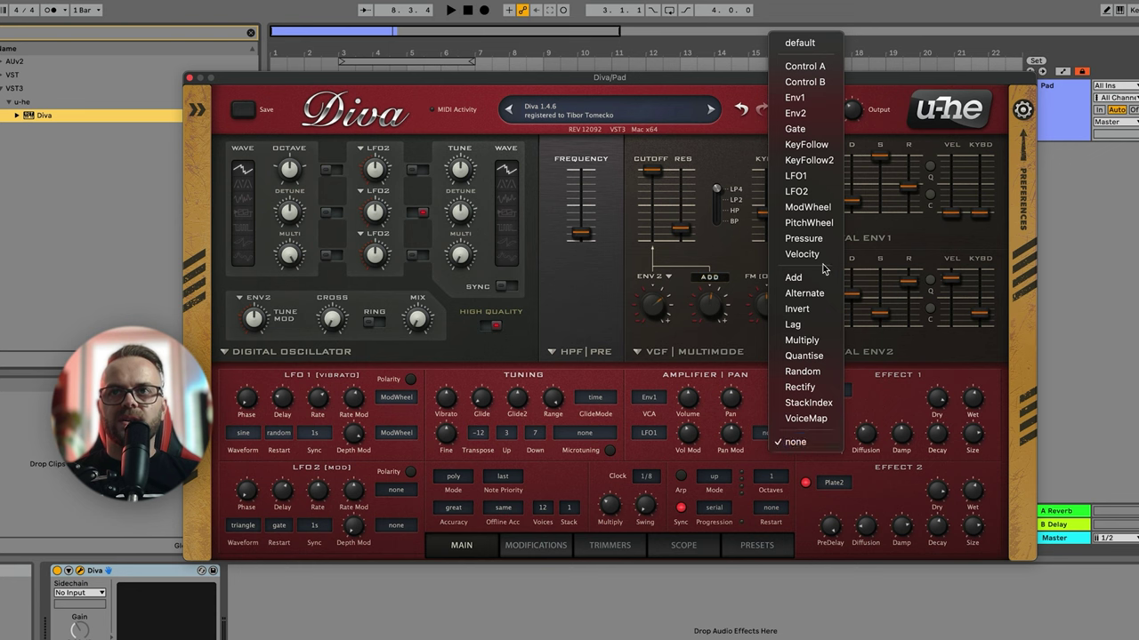
left_click(808, 403)
mouse_move(732, 442)
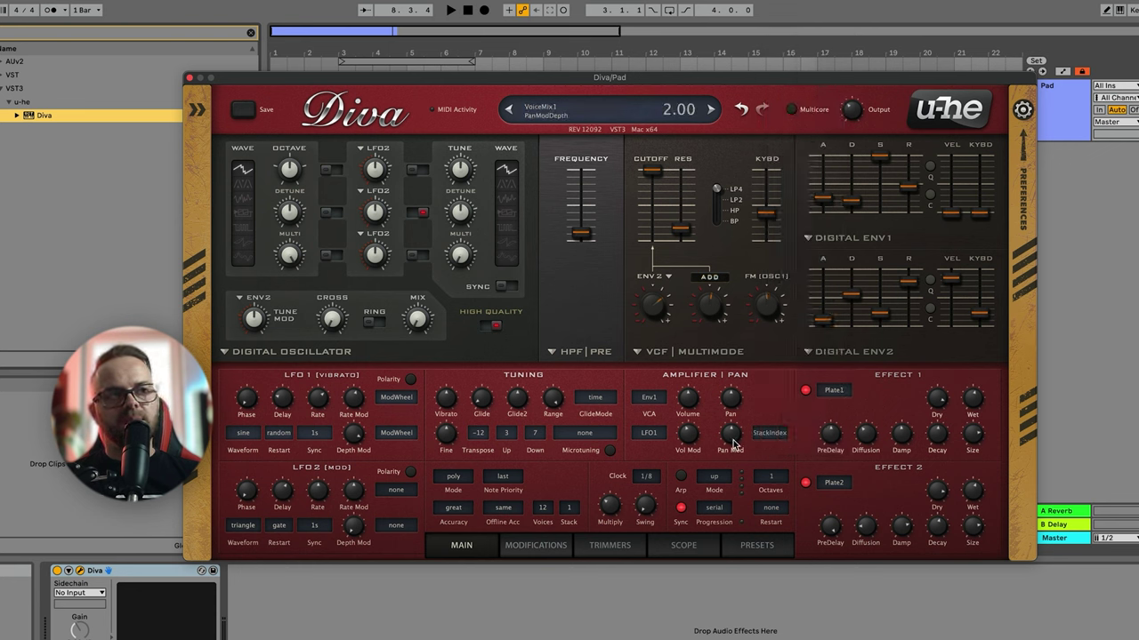
scroll(733, 443, "up", 6)
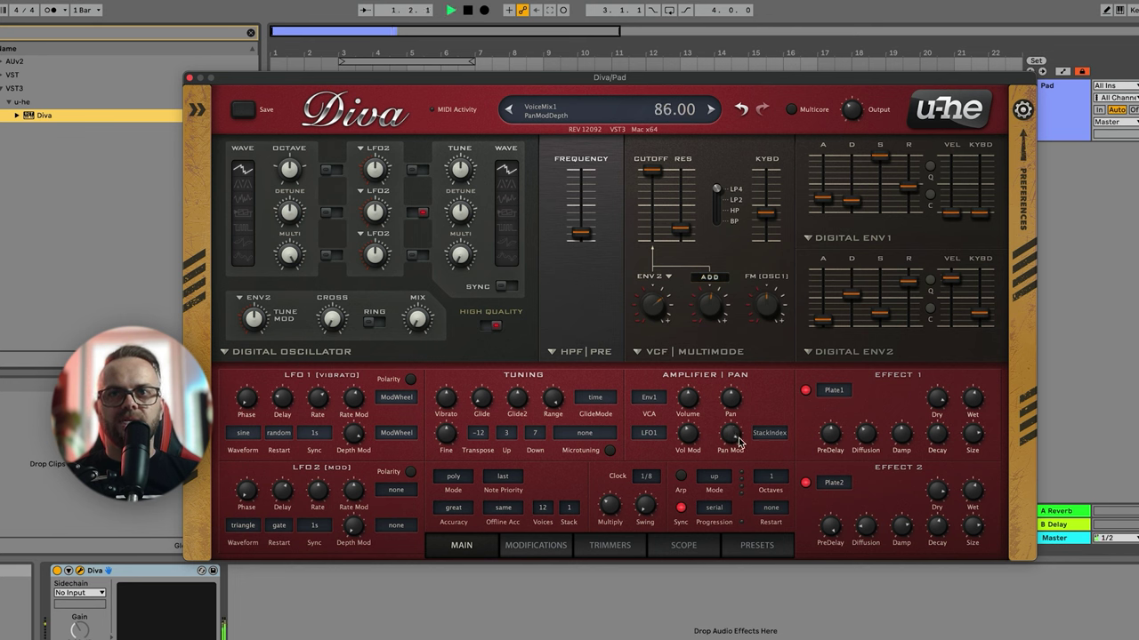
- Stop playback, set Stack to 2 voices, and set pan modulation depth to 30
key("space")
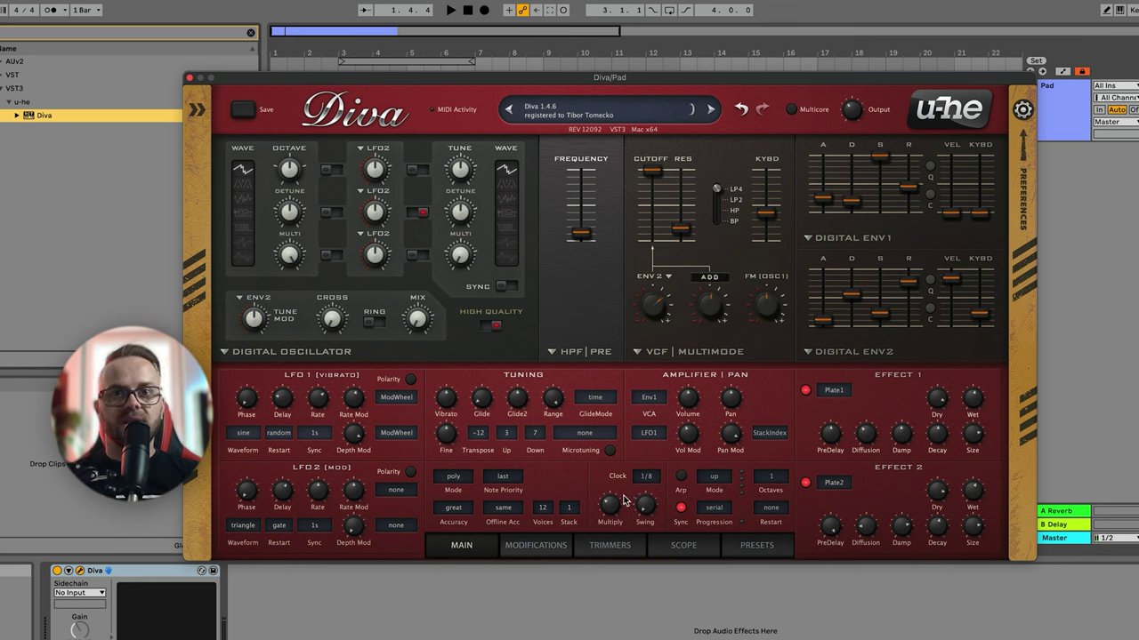
left_click(569, 508)
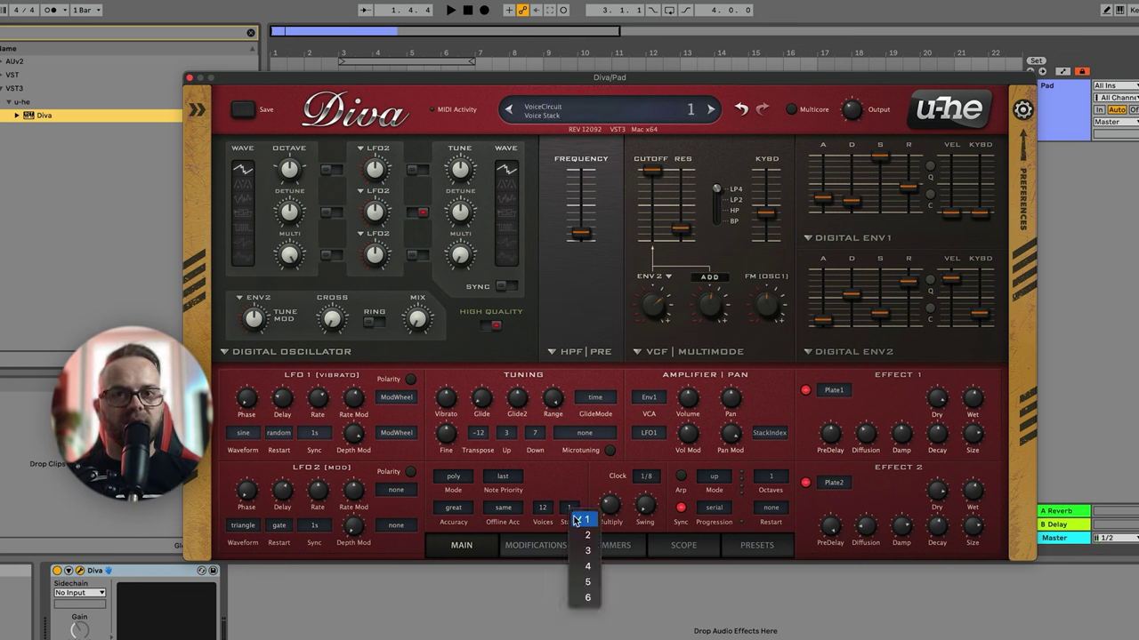
left_click(575, 522)
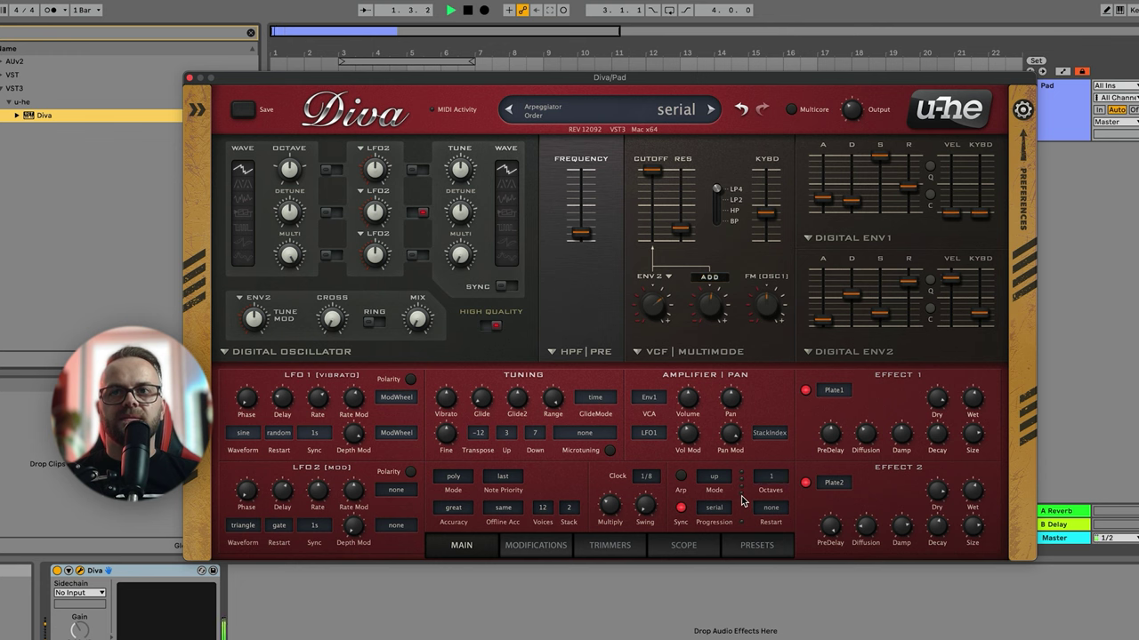
left_click_drag(735, 449, 728, 475)
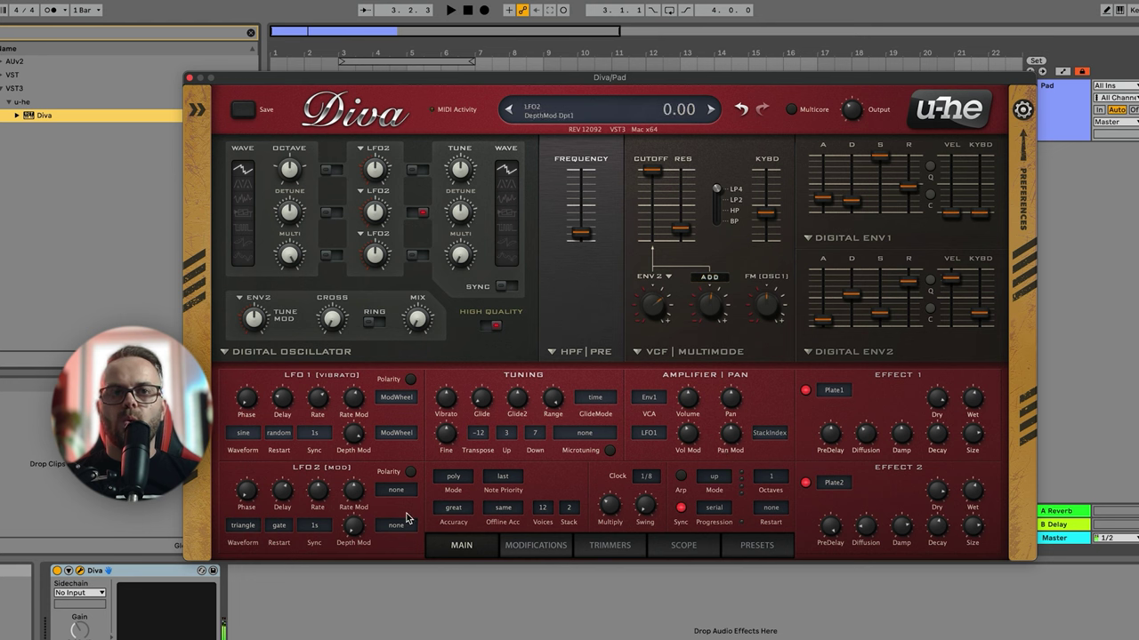
- Set Offline Acc to best and Accuracy to fast, after briefly trying draft
left_click(453, 508)
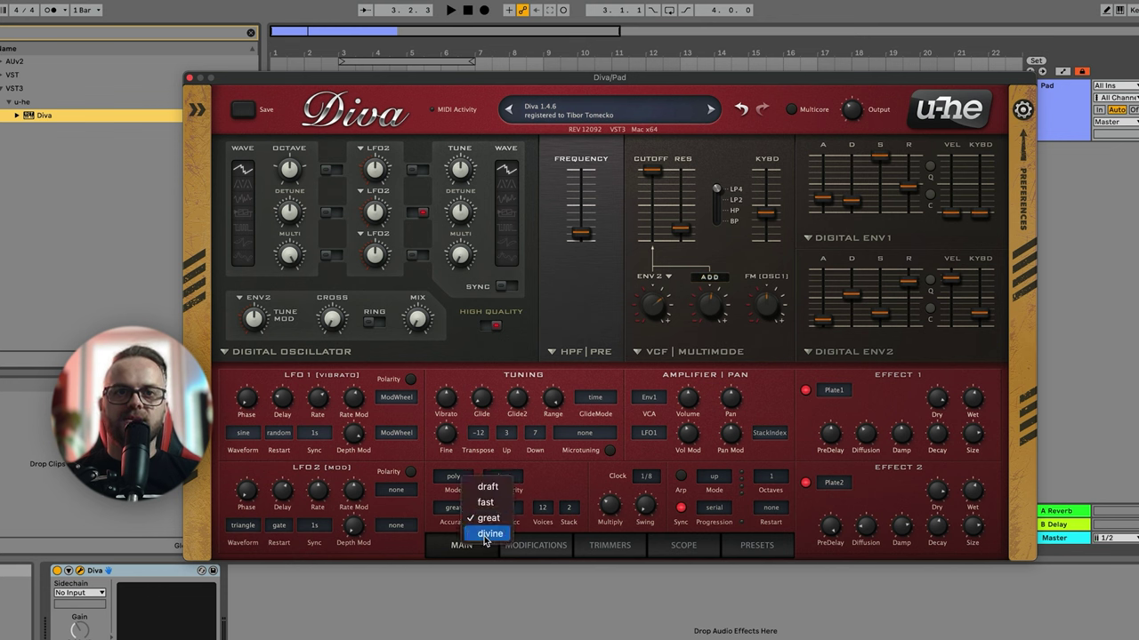
left_click(489, 487)
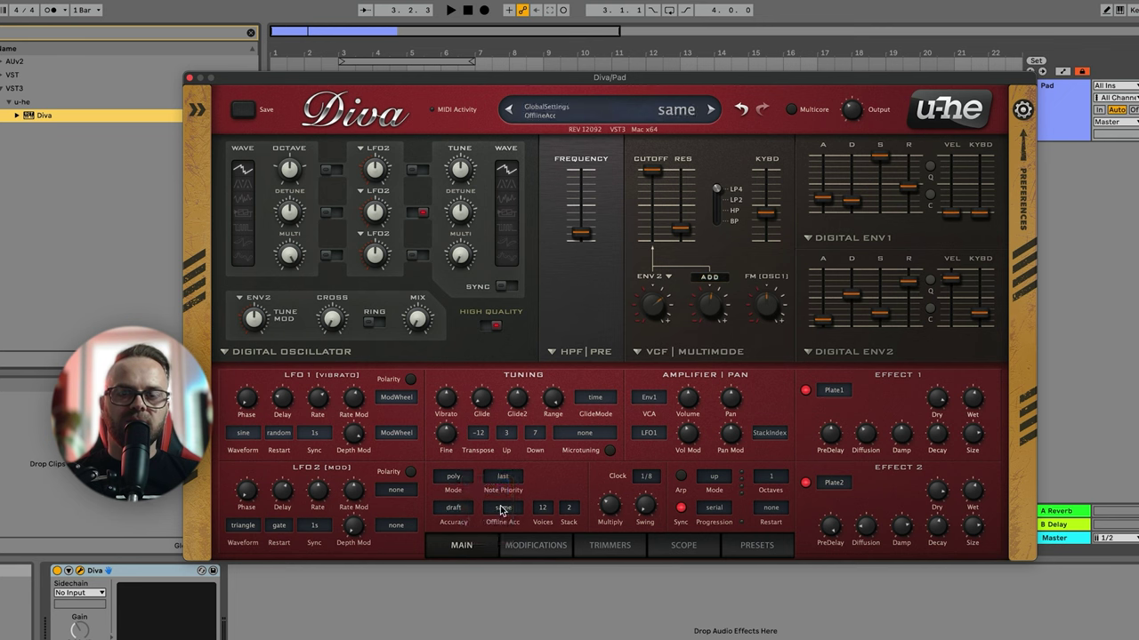
left_click(503, 510)
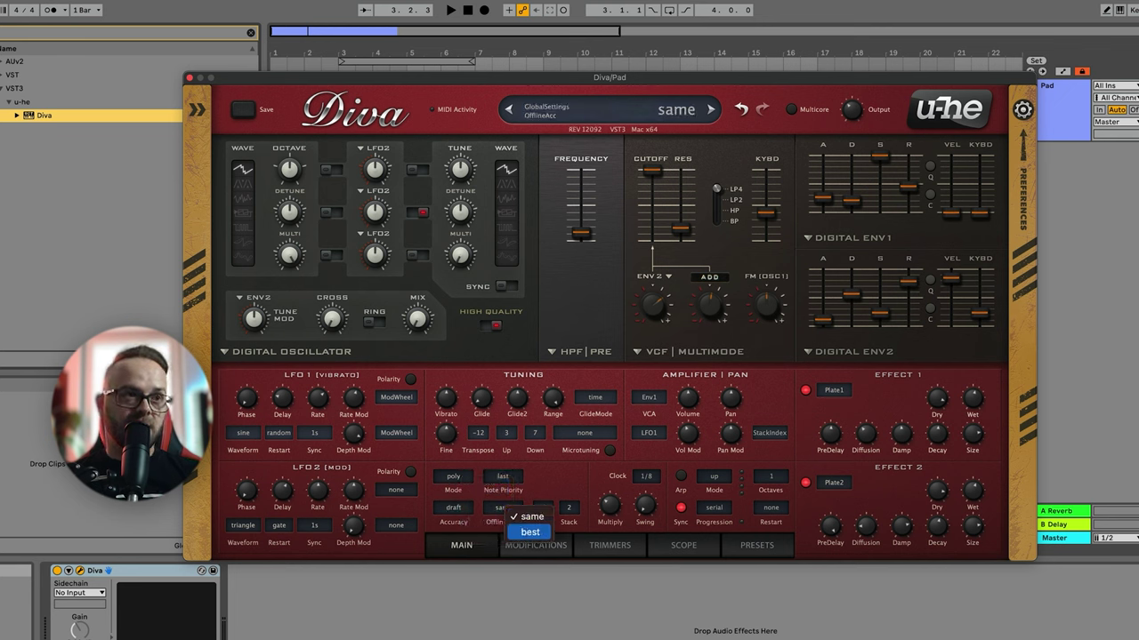
left_click(529, 533)
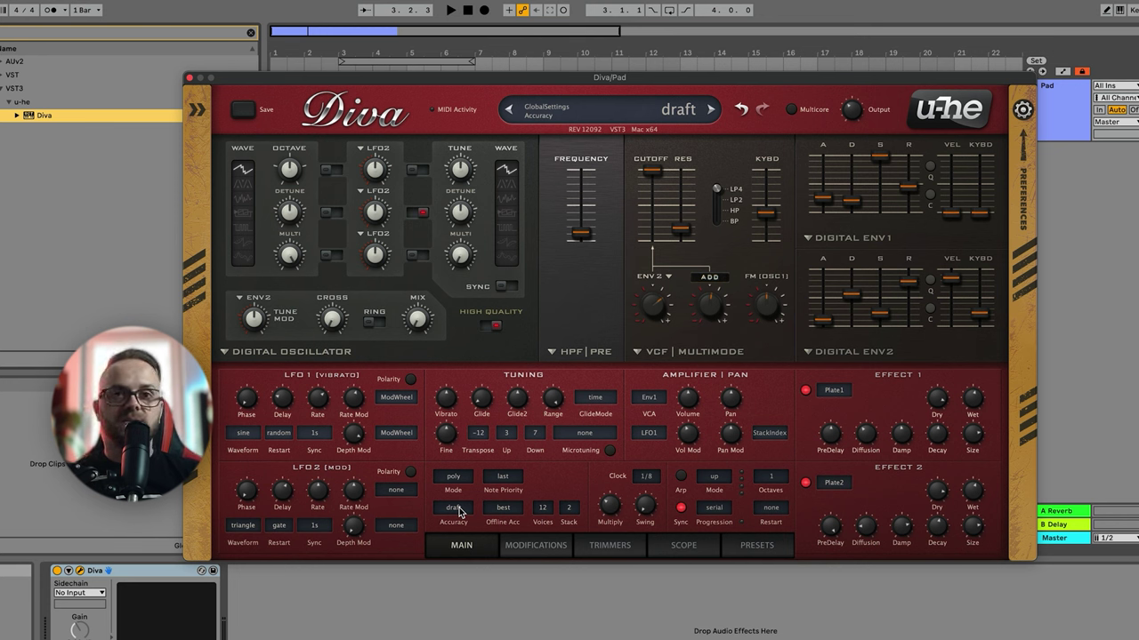
left_click(454, 508)
left_click(492, 533)
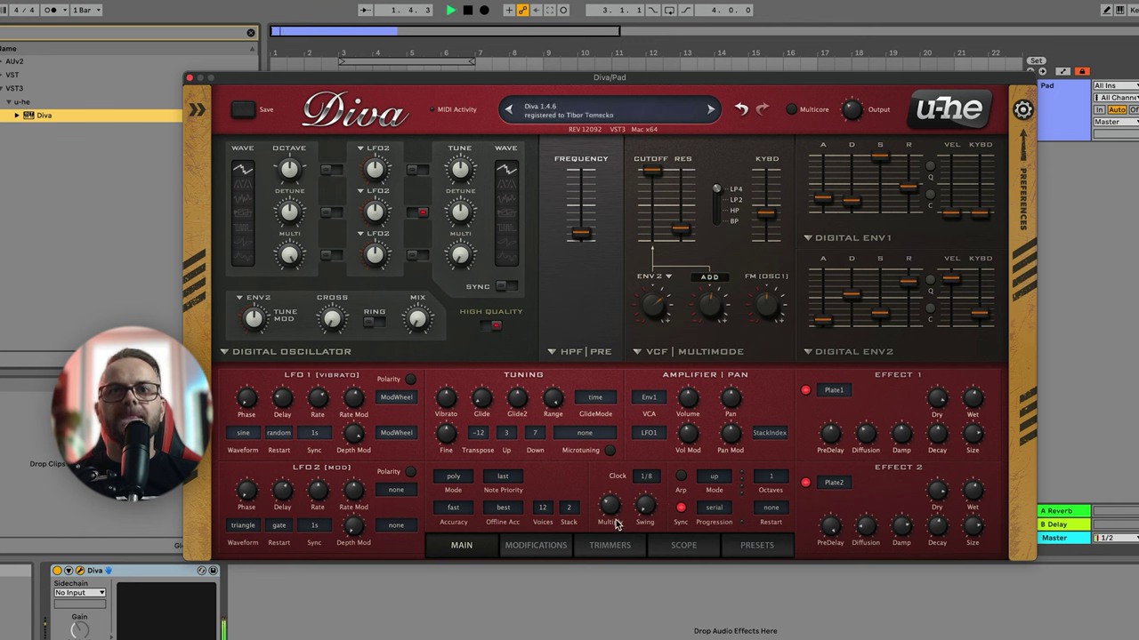
- Pull Diva's VCF cutoff down to 68 while the stacked pad plays
mouse_move(620, 522)
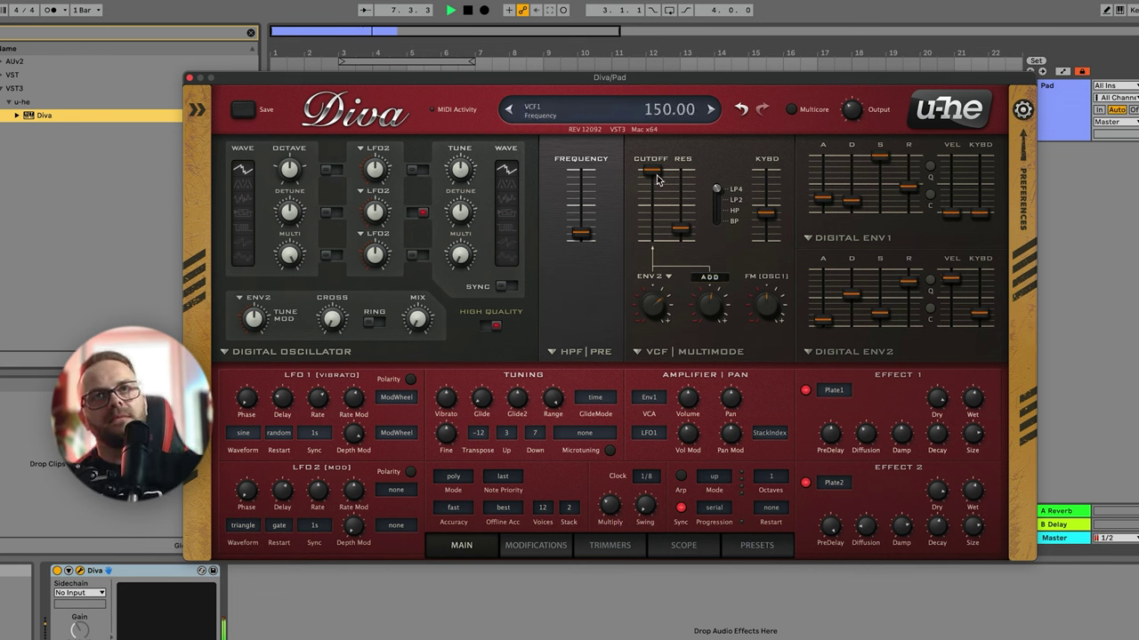
left_click_drag(656, 174, 655, 228)
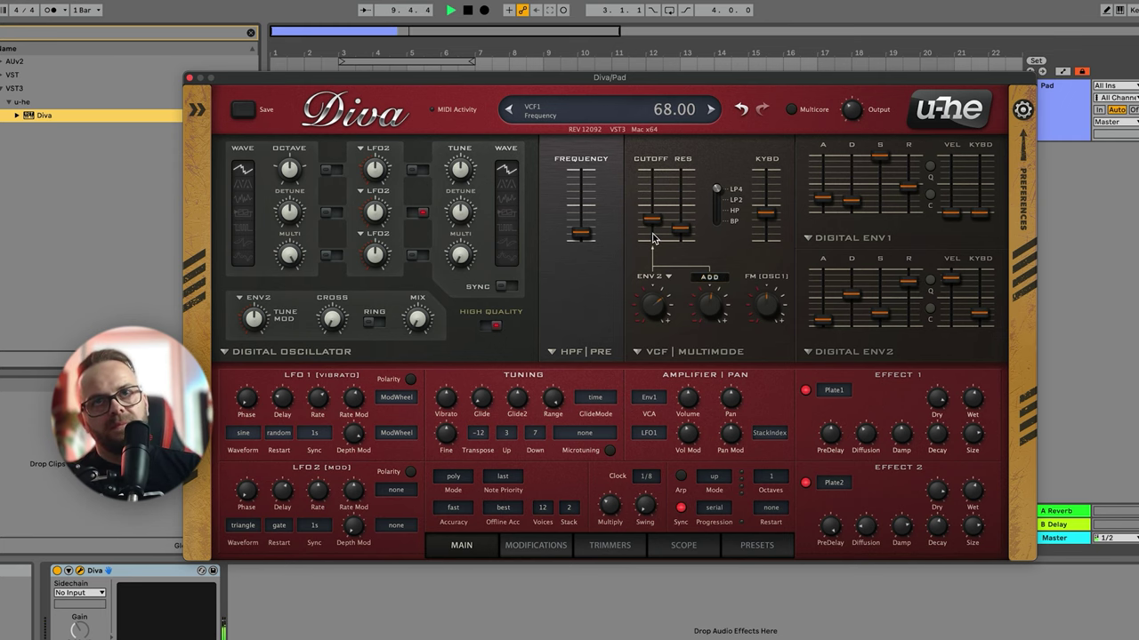